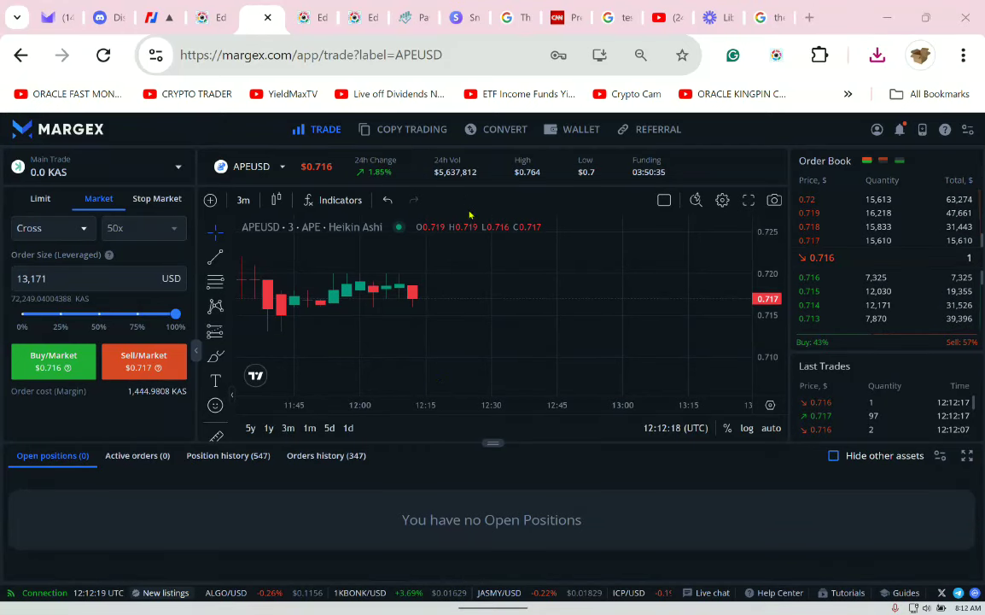
Step: Switch the Main Trade collateral to BTC and back to USDT, then view the wallet assets page
{"action": "left_click", "coordinate": [179, 170]}
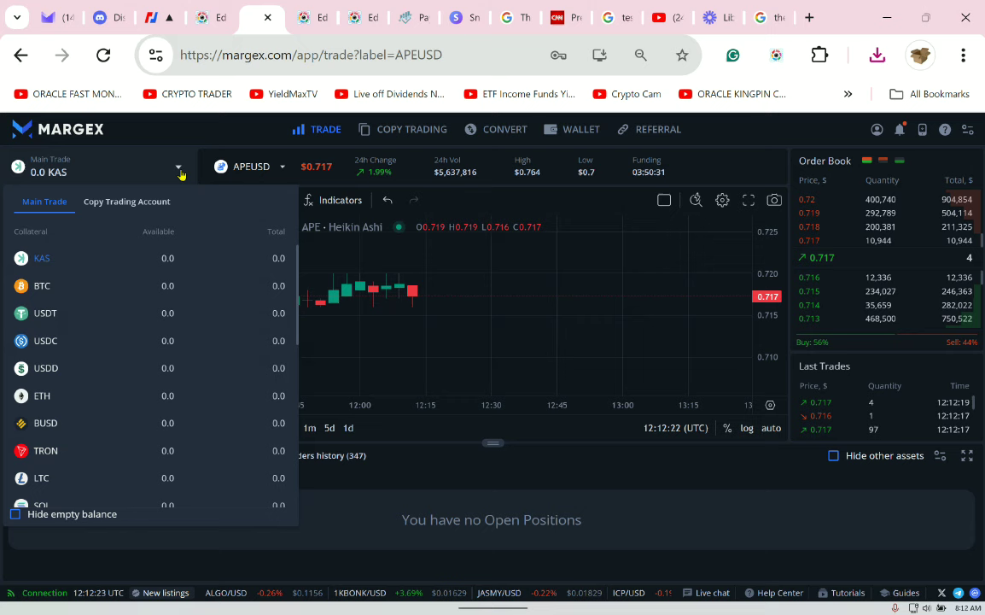
{"action": "left_click", "coordinate": [141, 284]}
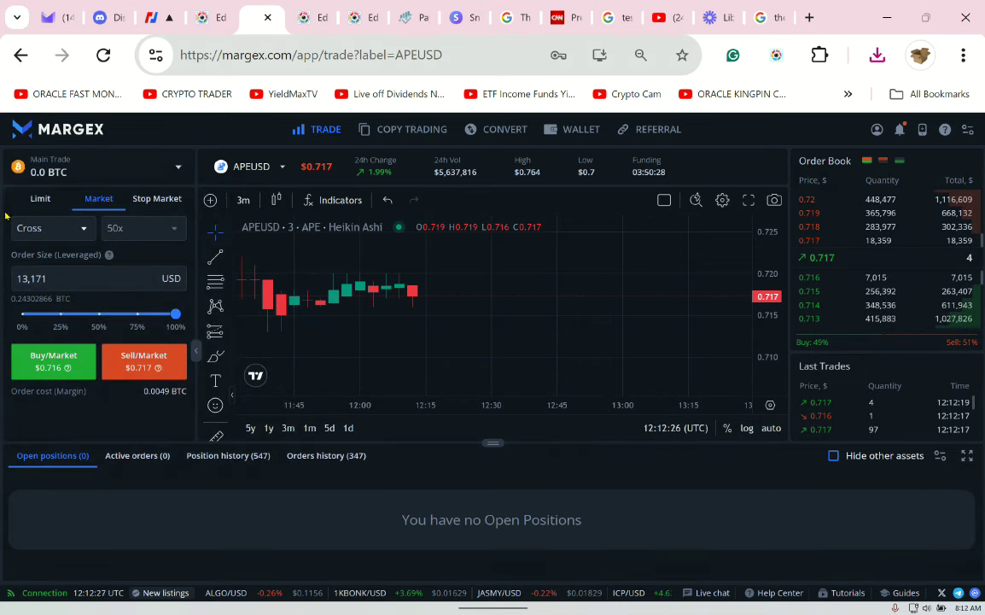
{"action": "left_click", "coordinate": [92, 168]}
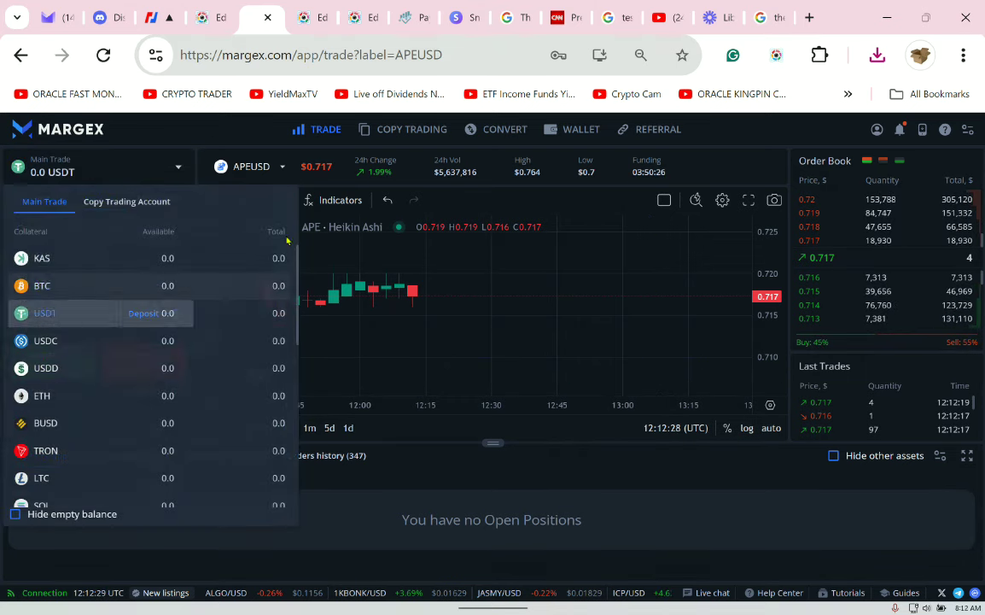
{"action": "left_click", "coordinate": [53, 313]}
{"action": "left_click", "coordinate": [578, 129]}
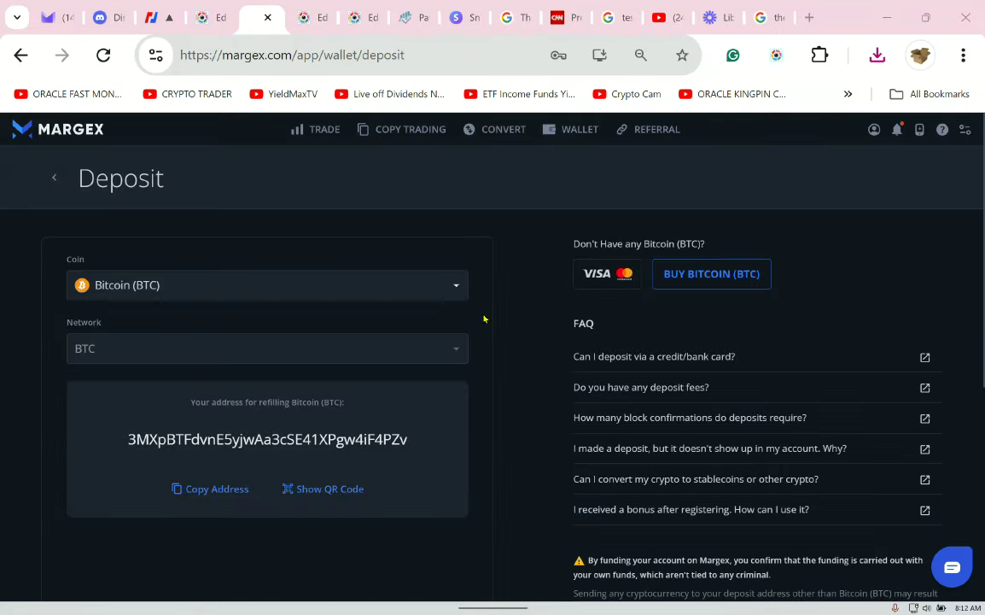
{"action": "left_click", "coordinate": [197, 293]}
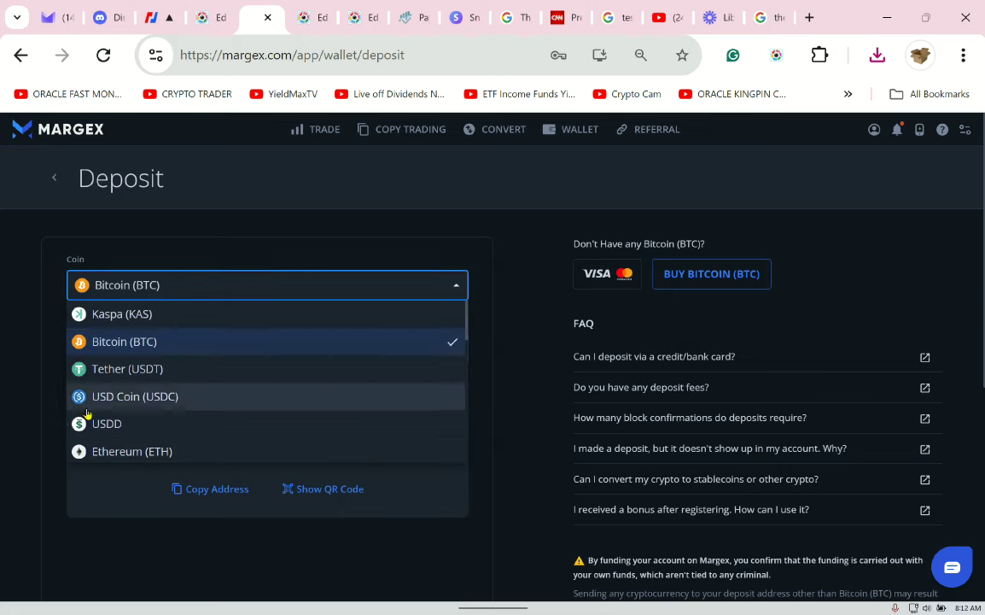
{"action": "key", "text": "Down"}
{"action": "key", "text": "Return"}
{"action": "scroll", "coordinate": [787, 263], "scroll_direction": "down", "scroll_amount": 4}
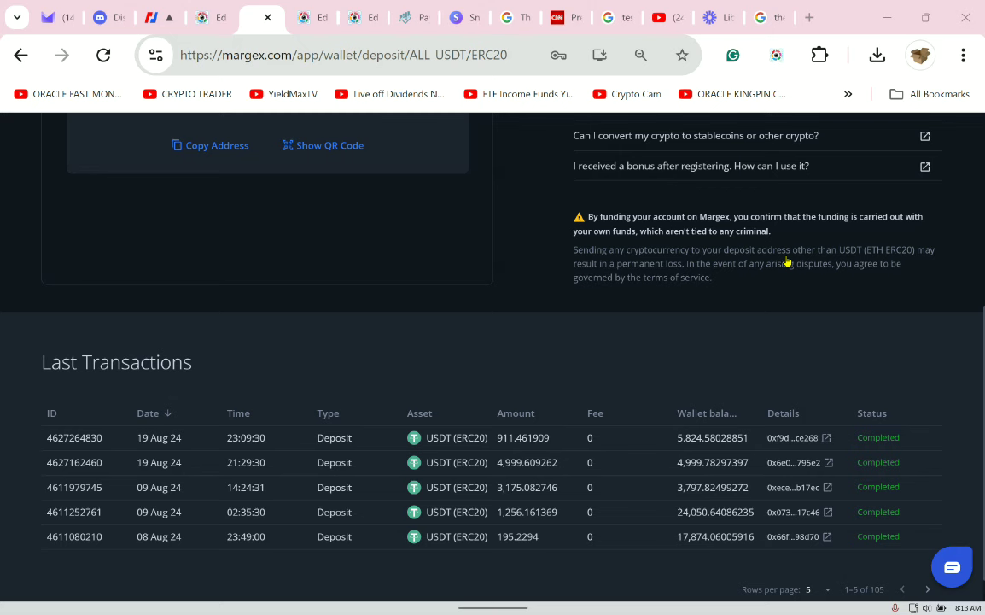
{"action": "key", "text": "alt+Left"}
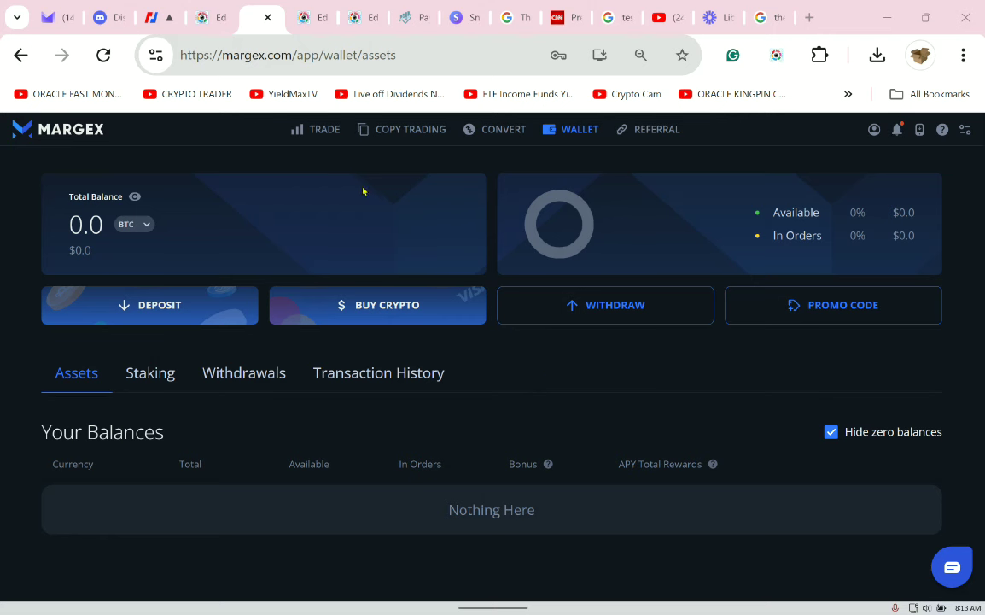
Step: Look over the APEUSD trade page, collateral list and wallet, then switch to BitMEX BTCUSD
{"action": "left_click", "coordinate": [305, 143]}
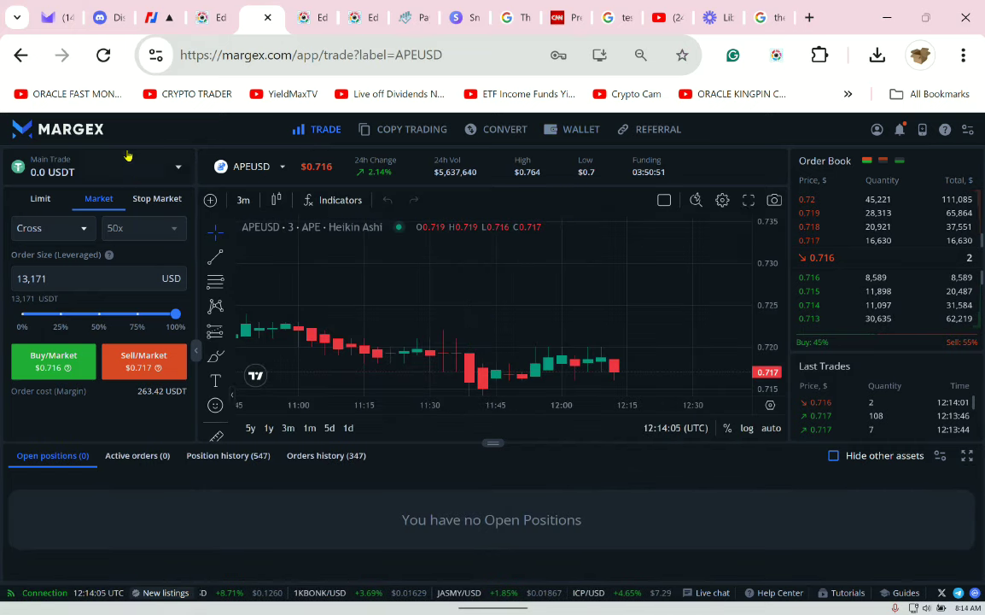
{"action": "left_click", "coordinate": [161, 181]}
{"action": "scroll", "coordinate": [132, 312], "scroll_direction": "down", "scroll_amount": 5}
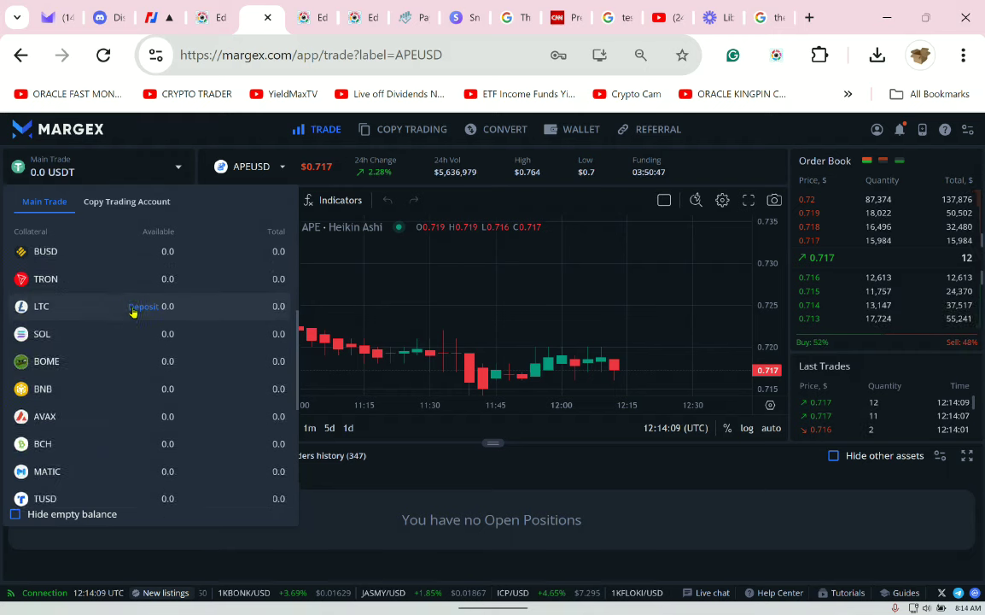
{"action": "left_click", "coordinate": [128, 179]}
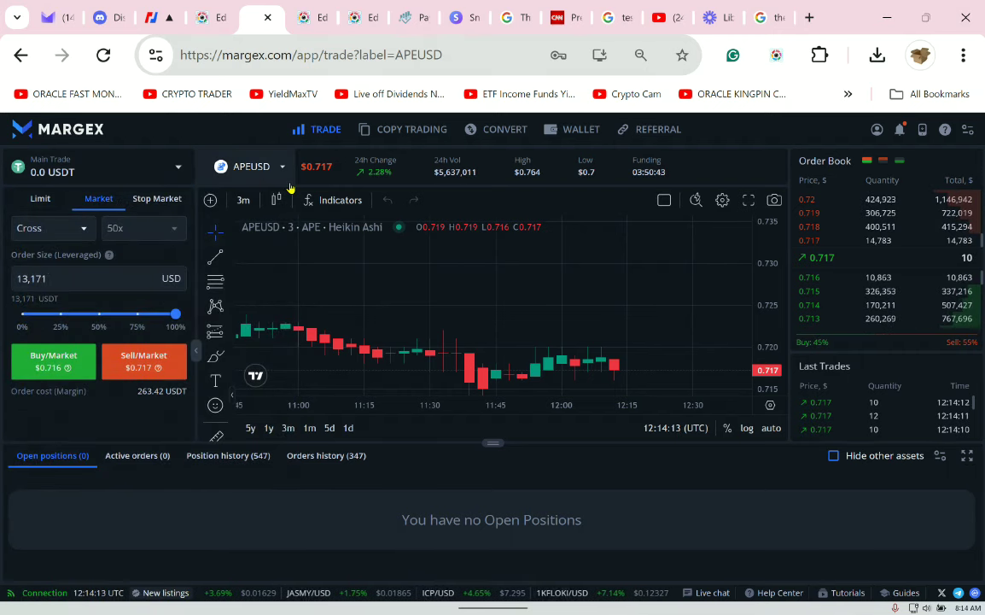
{"action": "left_click_drag", "start_coordinate": [505, 338], "coordinate": [286, 252]}
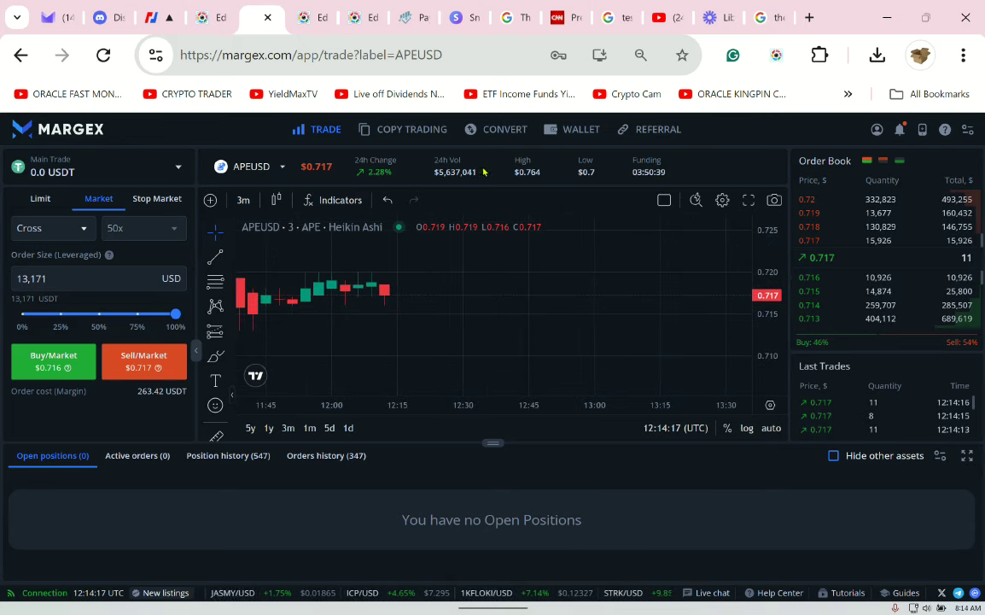
{"action": "left_click", "coordinate": [570, 132]}
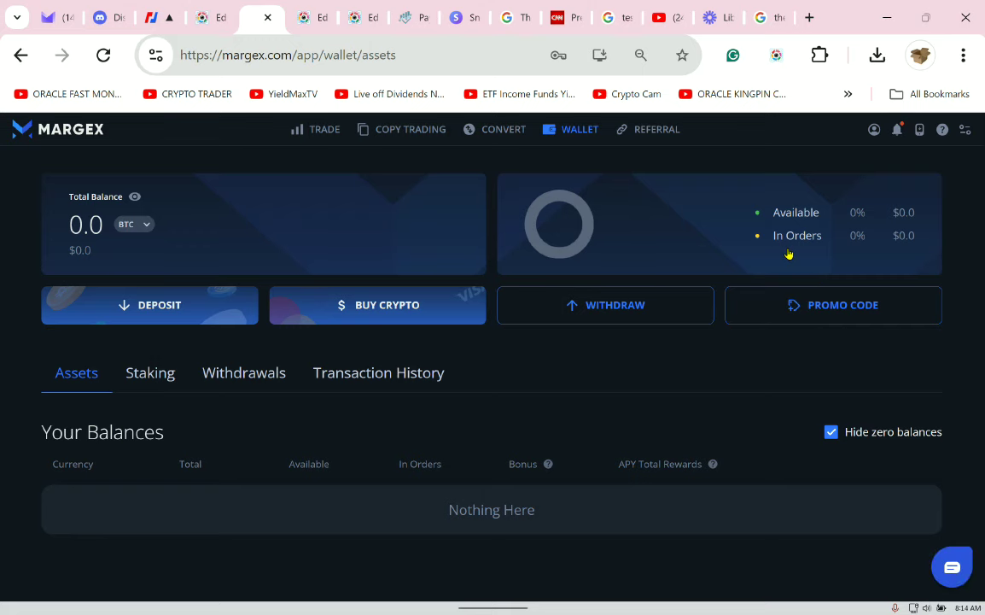
{"action": "key", "text": "alt+Tab"}
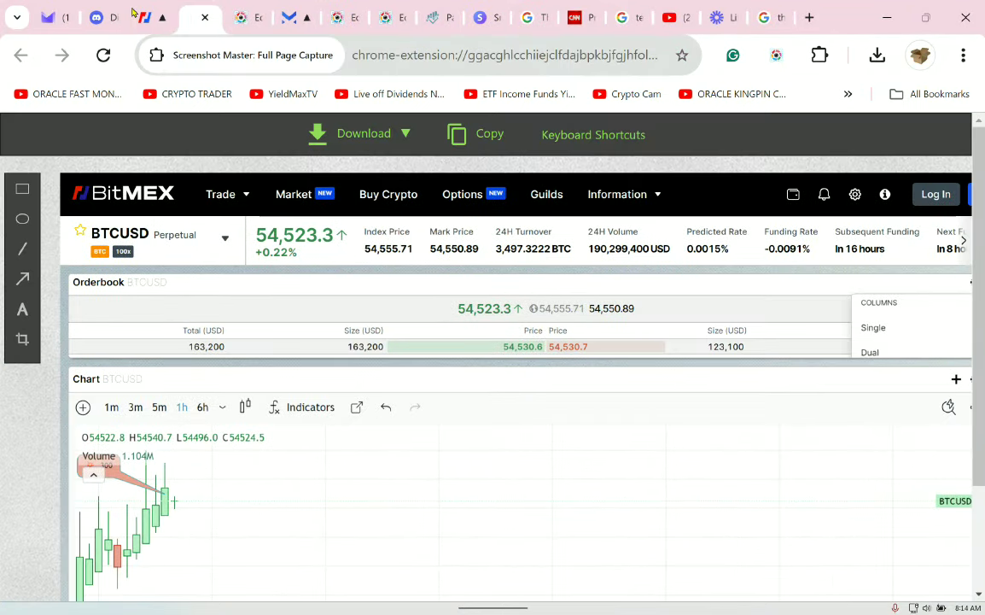
Step: Close the Screenshot Master capture to return to the live BitMEX BTCUSD page
{"action": "left_click", "coordinate": [134, 13]}
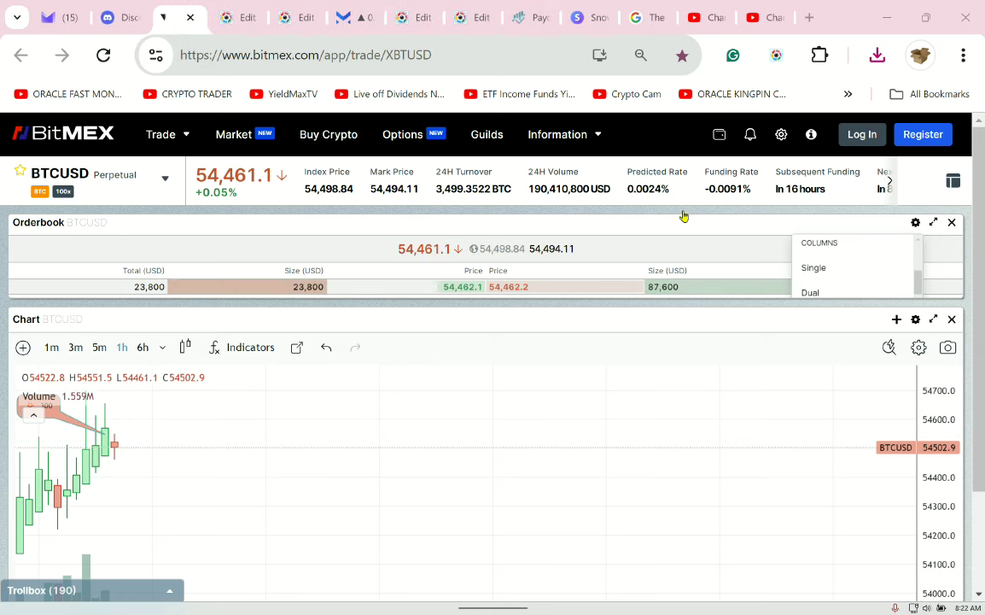
Step: Return to the Margex APEUSD trade page and set the order size to 113,633 USD
{"action": "key", "text": "ctrl+6"}
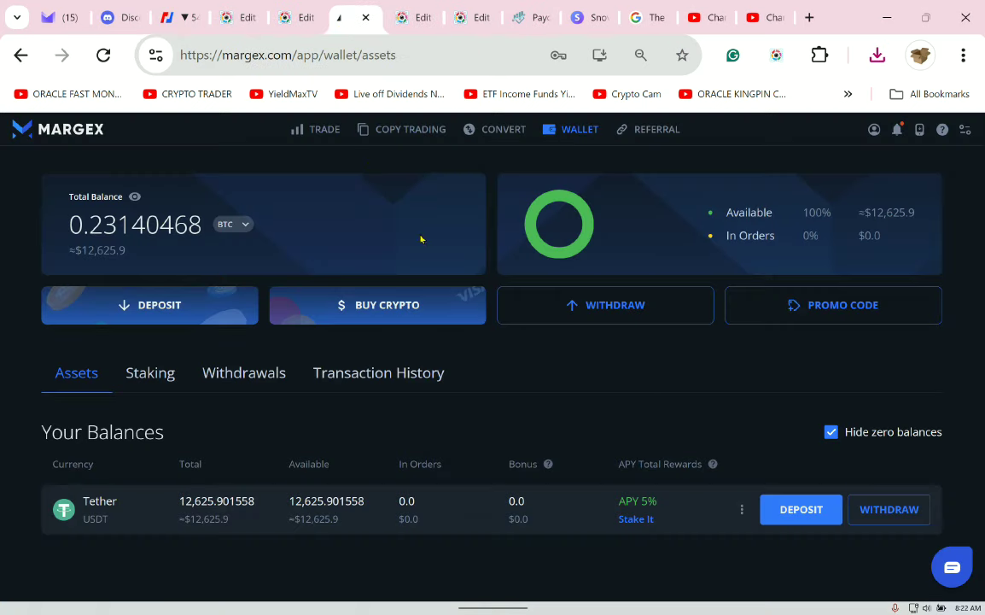
{"action": "left_click", "coordinate": [324, 129]}
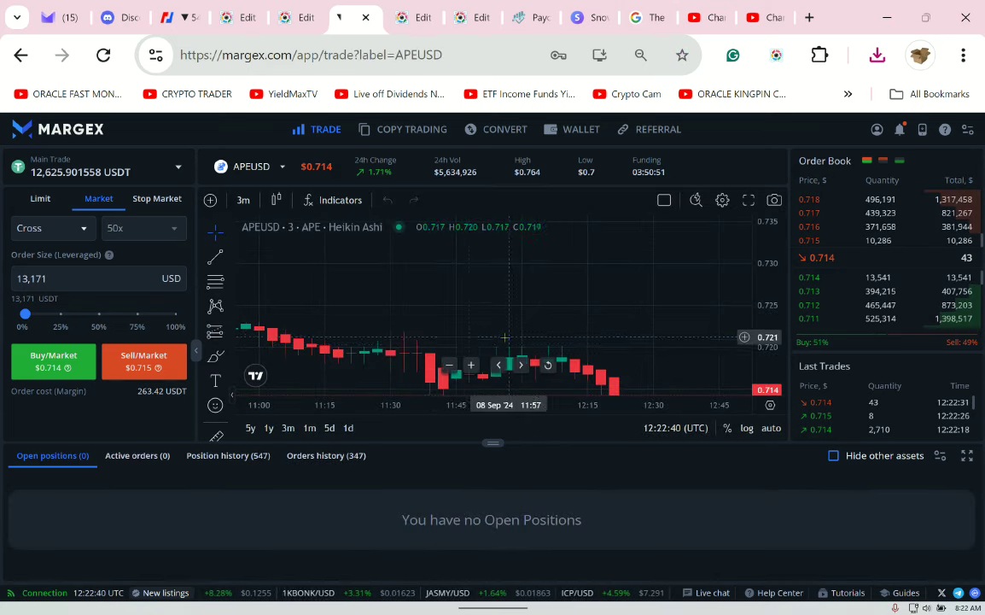
{"action": "left_click_drag", "start_coordinate": [505, 338], "coordinate": [273, 338]}
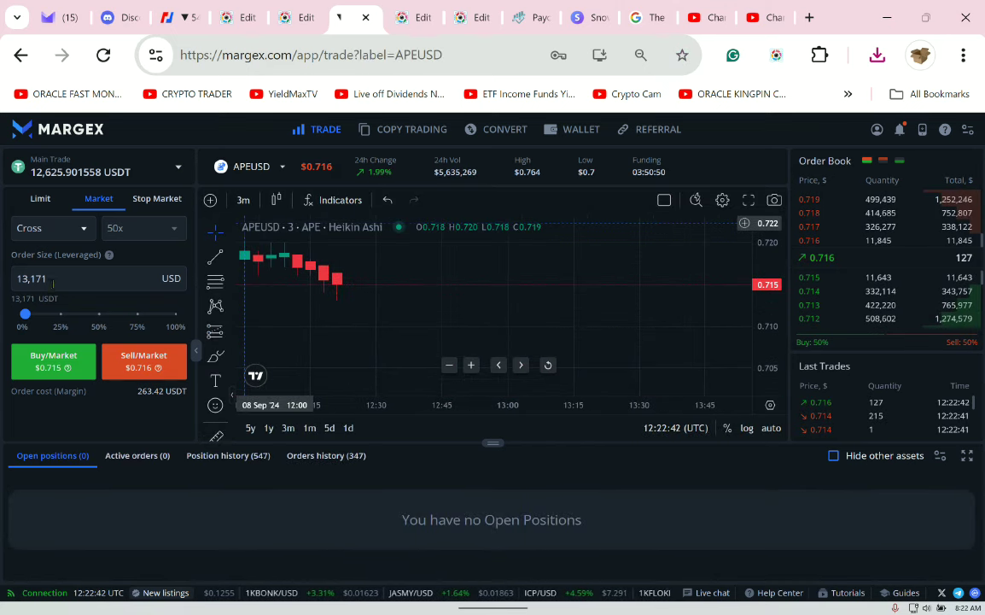
{"action": "left_click", "coordinate": [40, 315]}
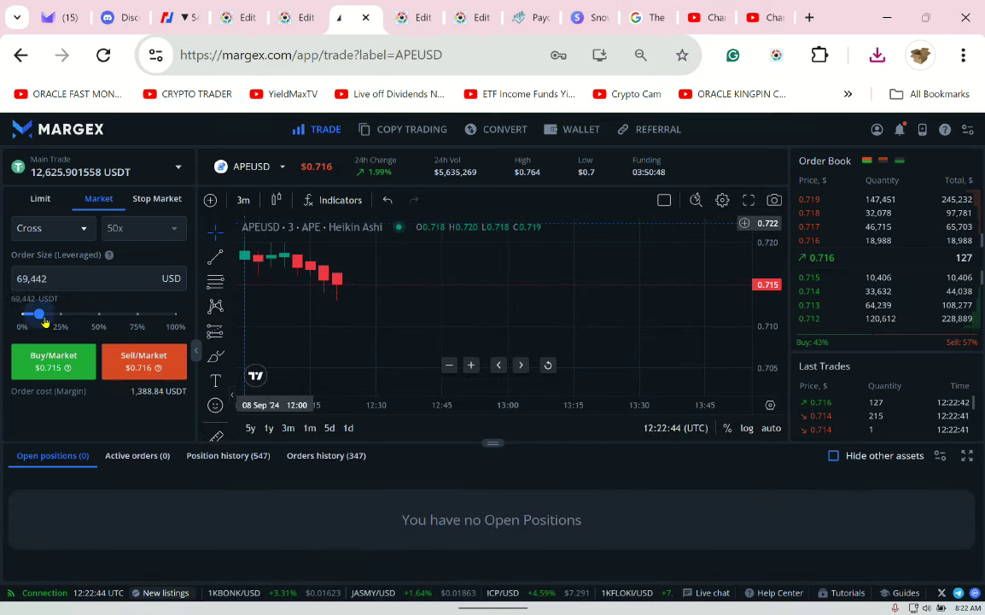
{"action": "left_click_drag", "start_coordinate": [45, 321], "coordinate": [55, 316]}
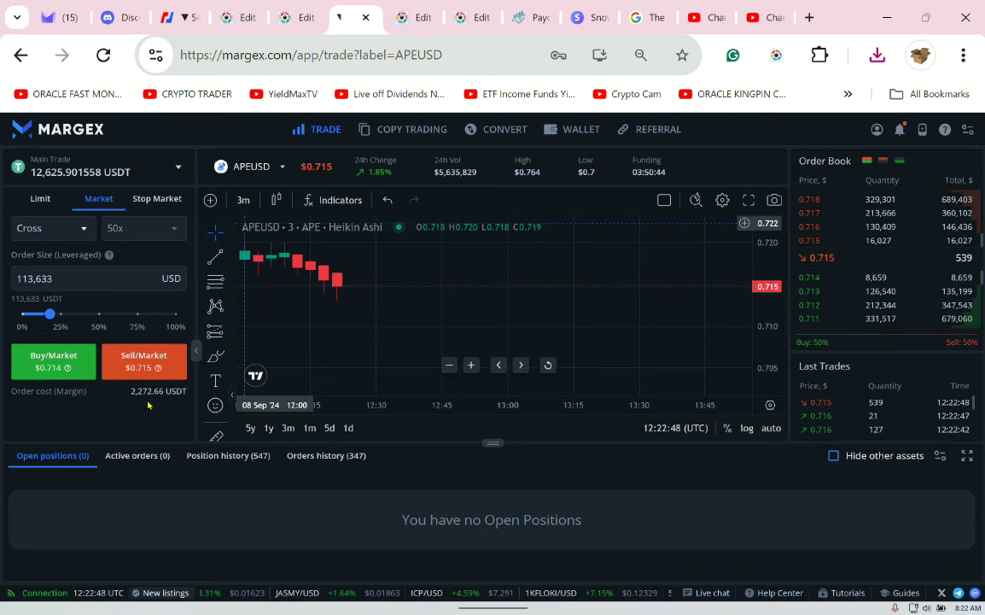
Step: Confirm Cross margin mode and open a market short on APEUSD at 0.714
{"action": "left_click", "coordinate": [85, 238]}
{"action": "left_click", "coordinate": [543, 276]}
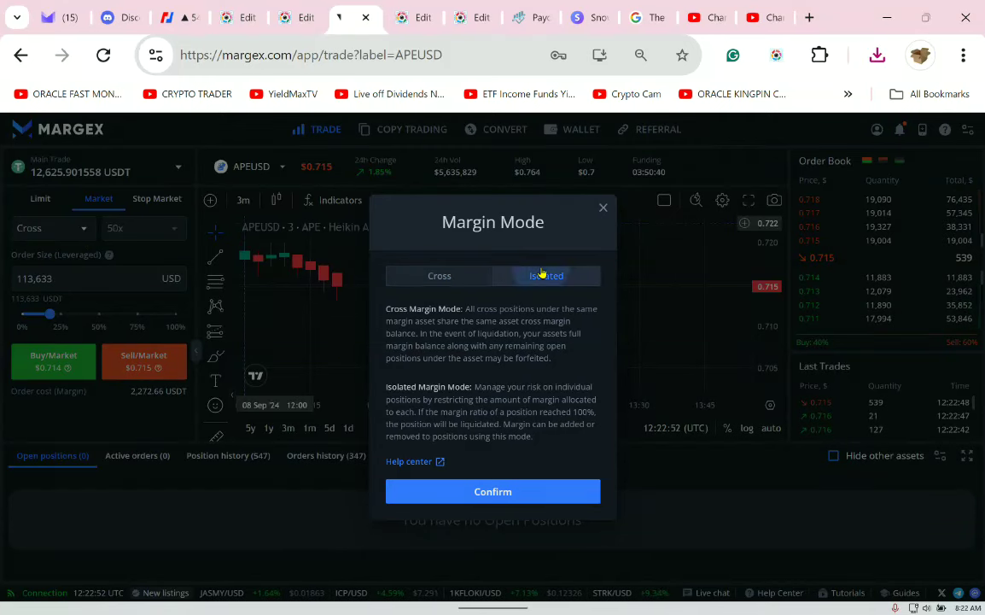
{"action": "left_click", "coordinate": [439, 276]}
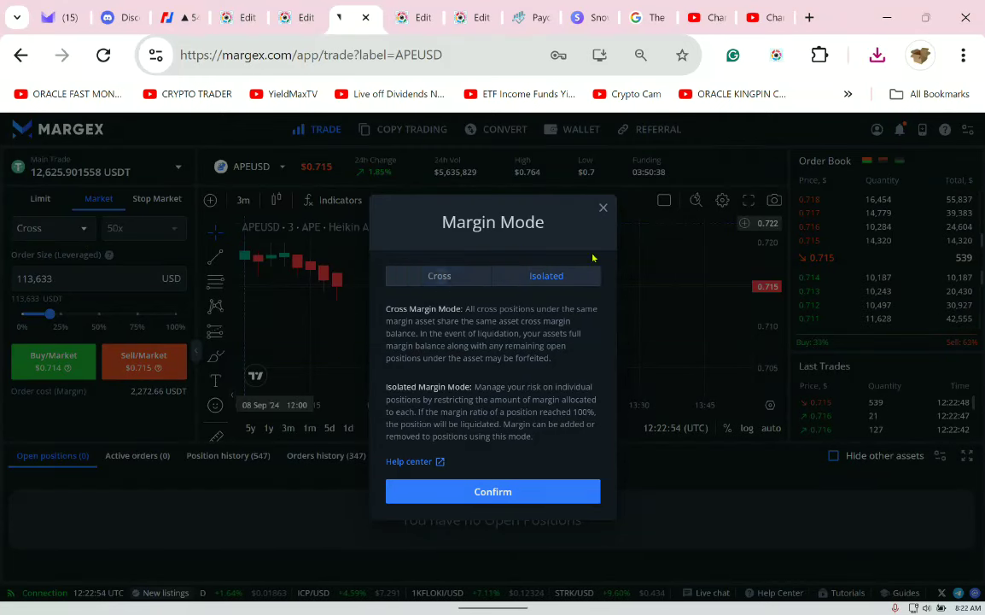
{"action": "left_click", "coordinate": [529, 488]}
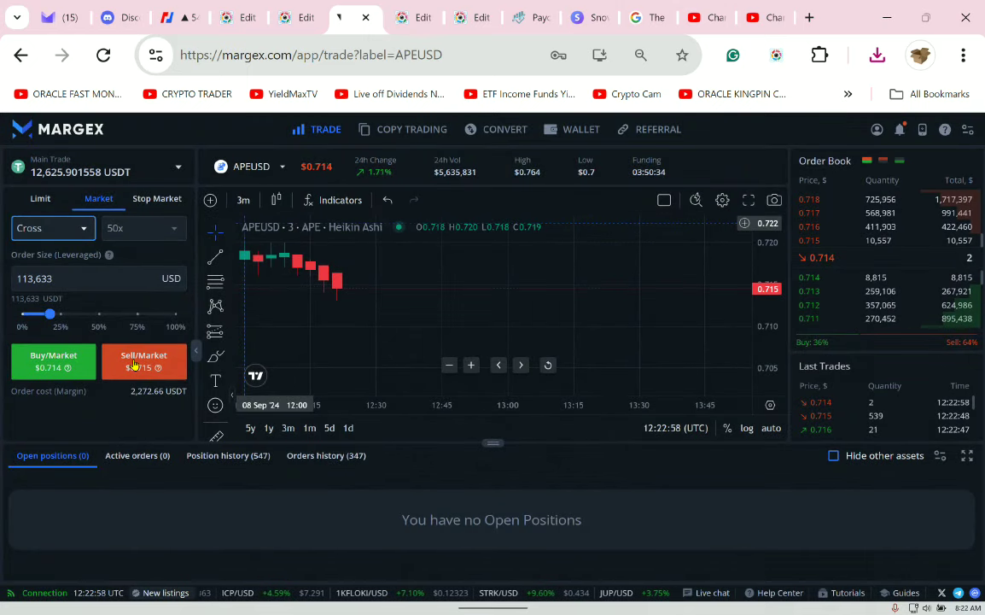
{"action": "left_click", "coordinate": [122, 362]}
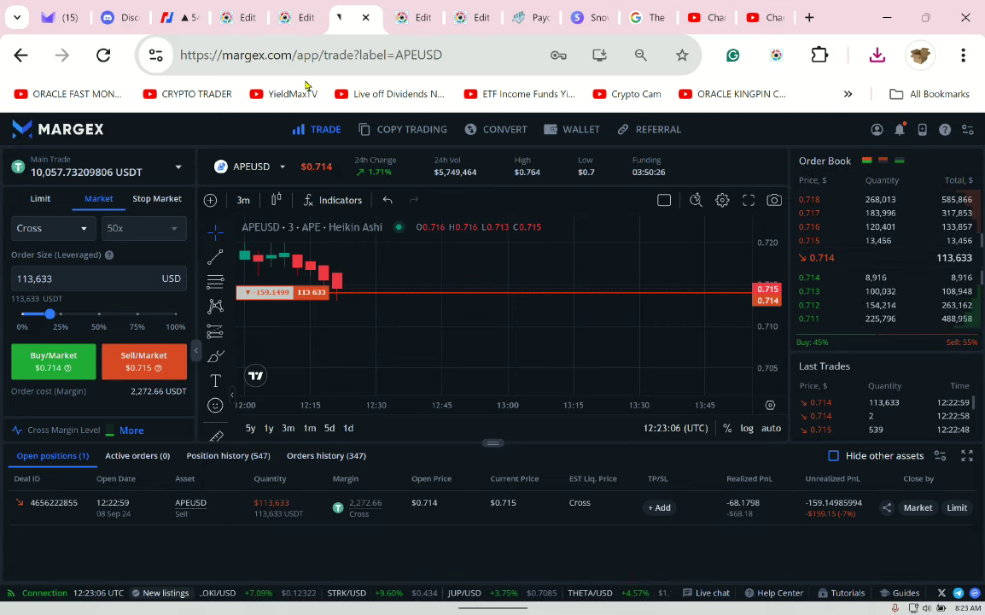
Step: Take and close a full-page BitMEX screenshot, then show BTCUSD in 3-minute candles
{"action": "left_click", "coordinate": [175, 18]}
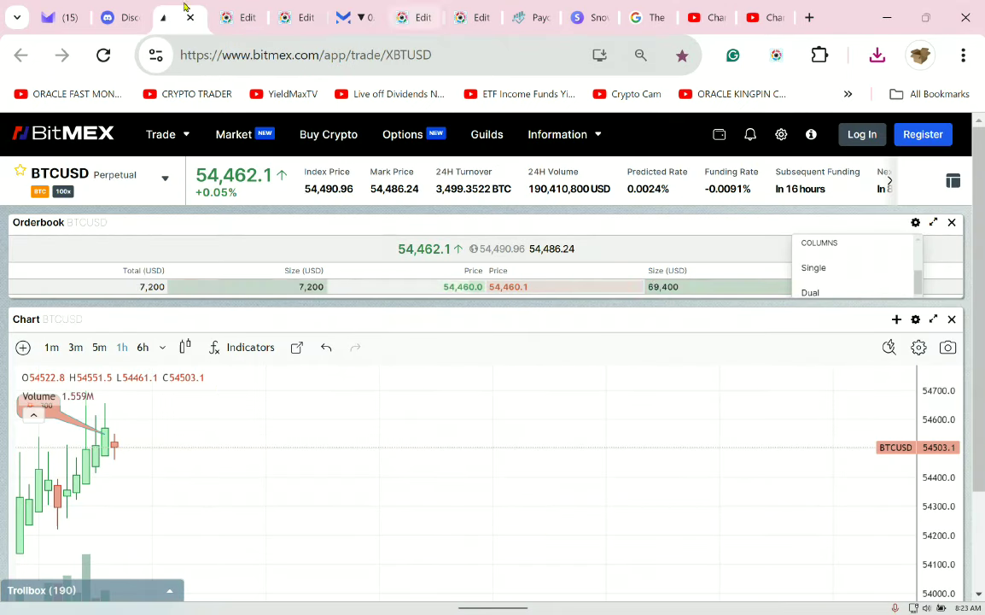
{"action": "left_click", "coordinate": [239, 17]}
{"action": "left_click", "coordinate": [248, 17]}
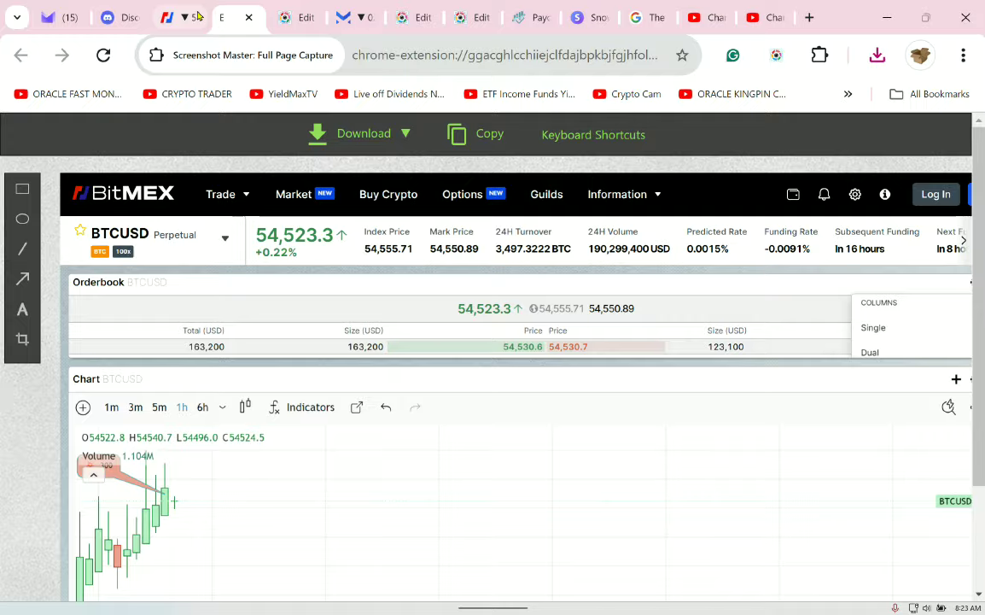
{"action": "left_click", "coordinate": [75, 349]}
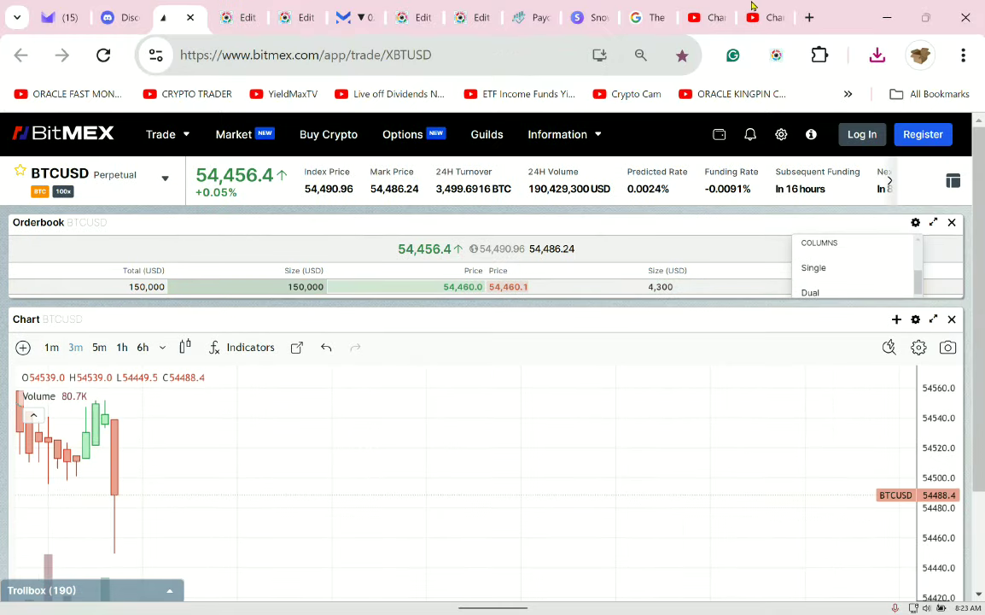
Step: Switch Margex to BTCUSD and open a 271,558 USD market short at $54,479.5
{"action": "left_click", "coordinate": [354, 22]}
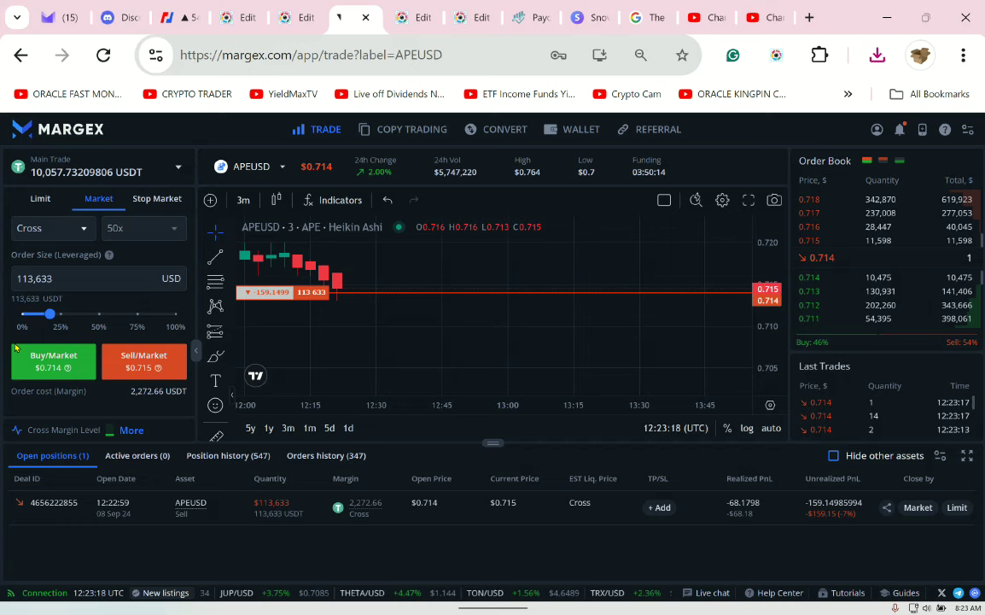
{"action": "left_click", "coordinate": [128, 167]}
{"action": "left_click", "coordinate": [271, 167]}
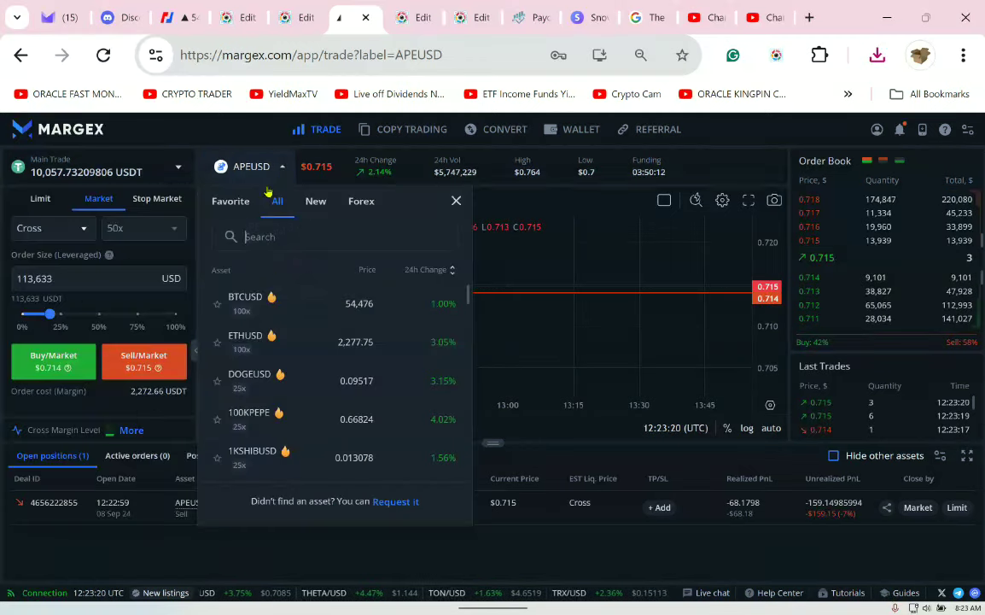
{"action": "left_click", "coordinate": [243, 296]}
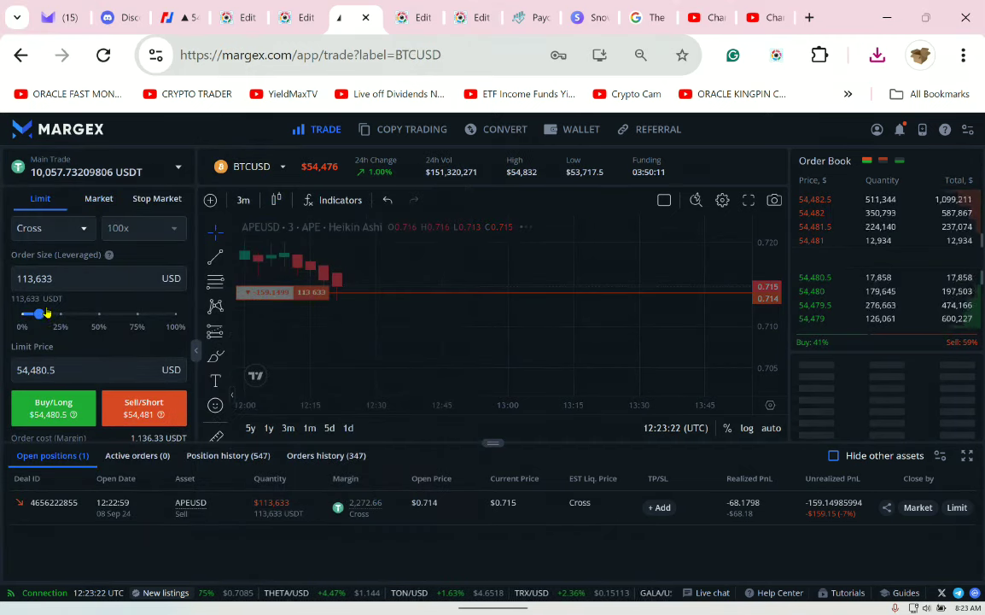
{"action": "left_click_drag", "start_coordinate": [39, 314], "coordinate": [64, 315]}
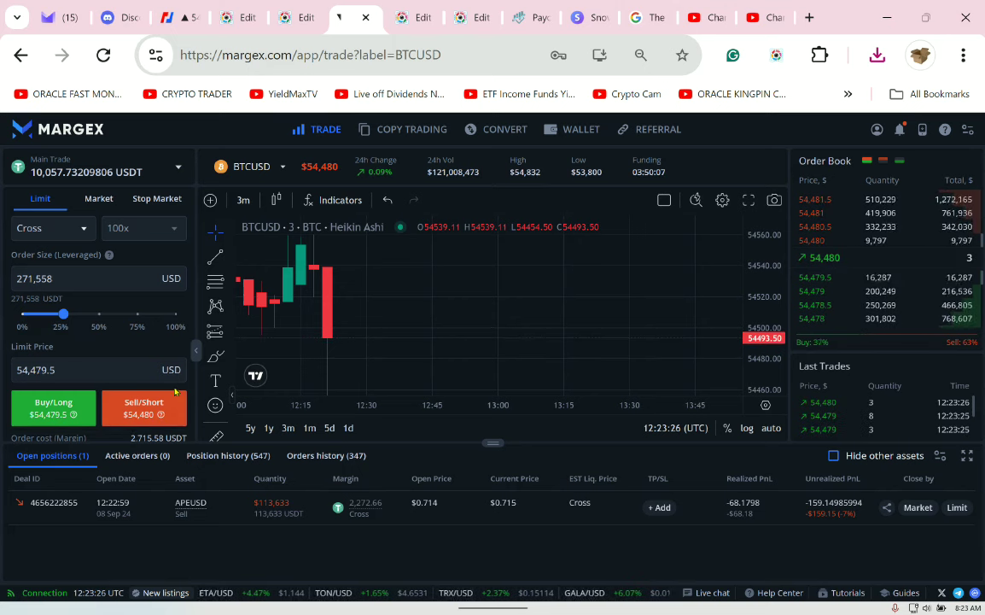
{"action": "left_click", "coordinate": [143, 407]}
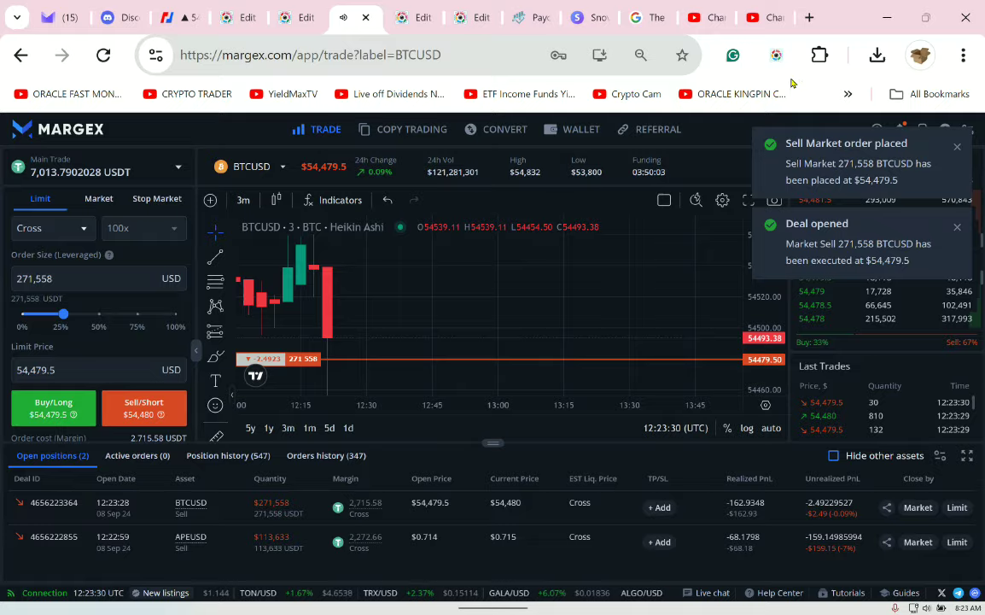
Step: Capture a full-page screenshot of the Margex trade page showing both open shorts
{"action": "left_click", "coordinate": [778, 56]}
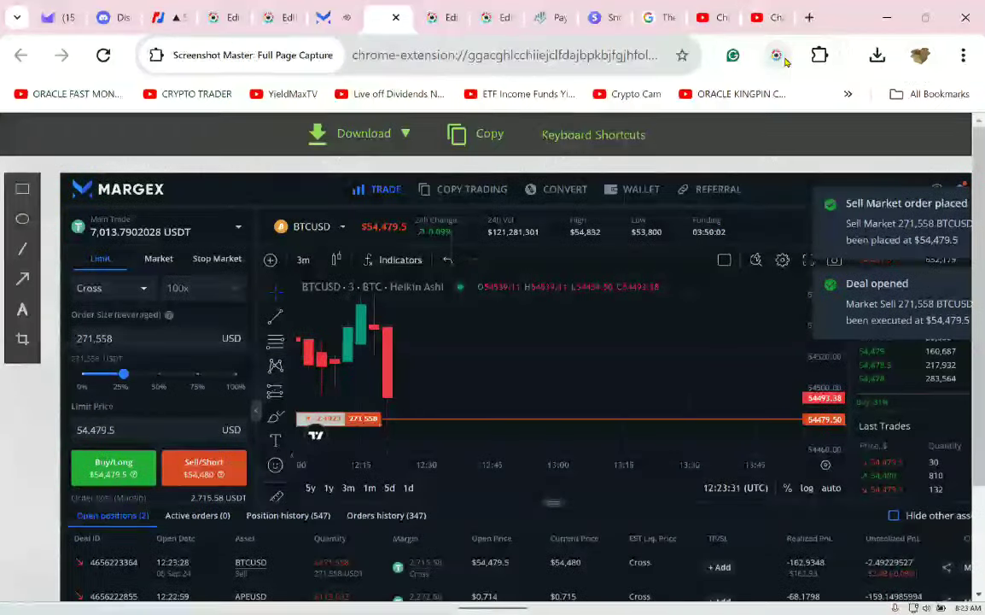
{"action": "left_click", "coordinate": [320, 17]}
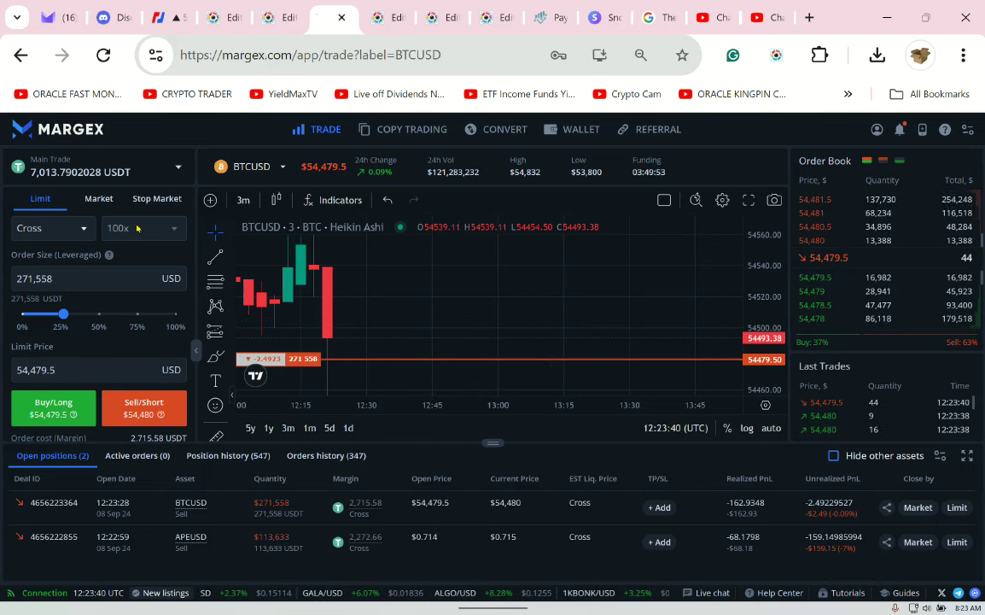
Step: Replace the BTCUSD order size with 1000, then adjust it to 99,065 USD (990.65 USDT margin)
{"action": "left_click_drag", "start_coordinate": [76, 278], "coordinate": [5, 291]}
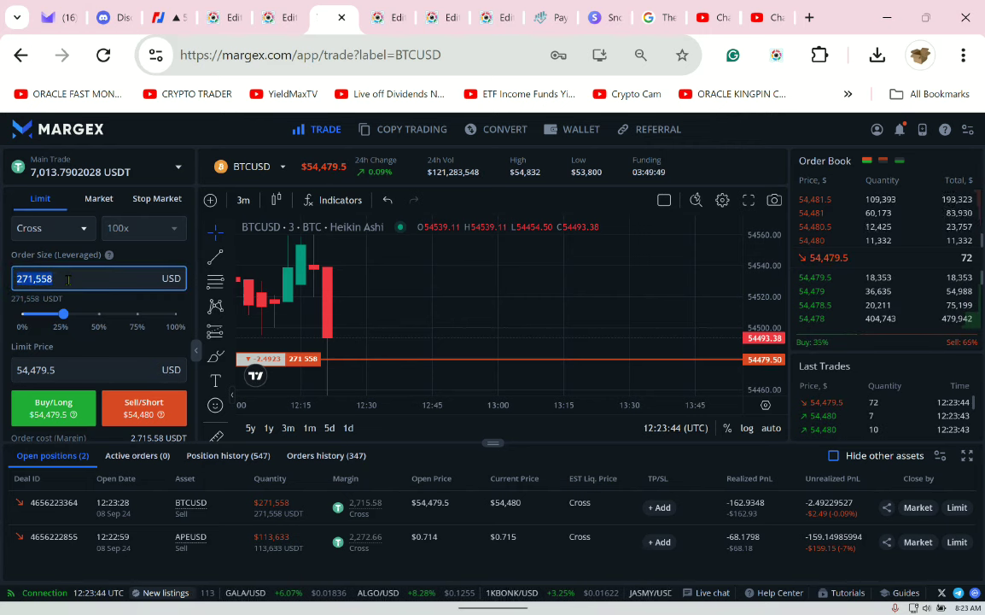
{"action": "key", "text": "BackSpace"}
{"action": "key", "text": "BackSpace"}
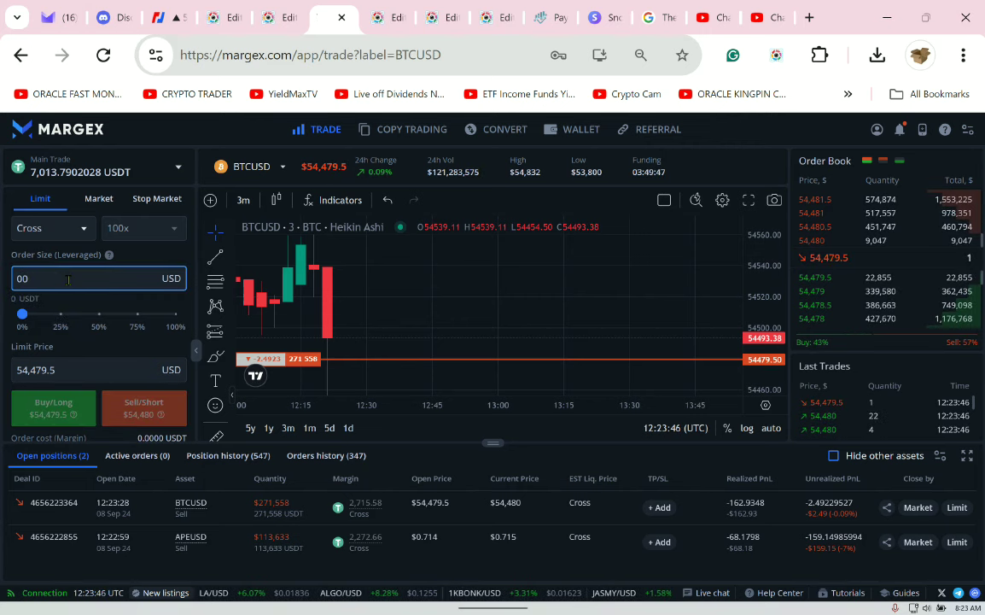
{"action": "type", "text": "1000"}
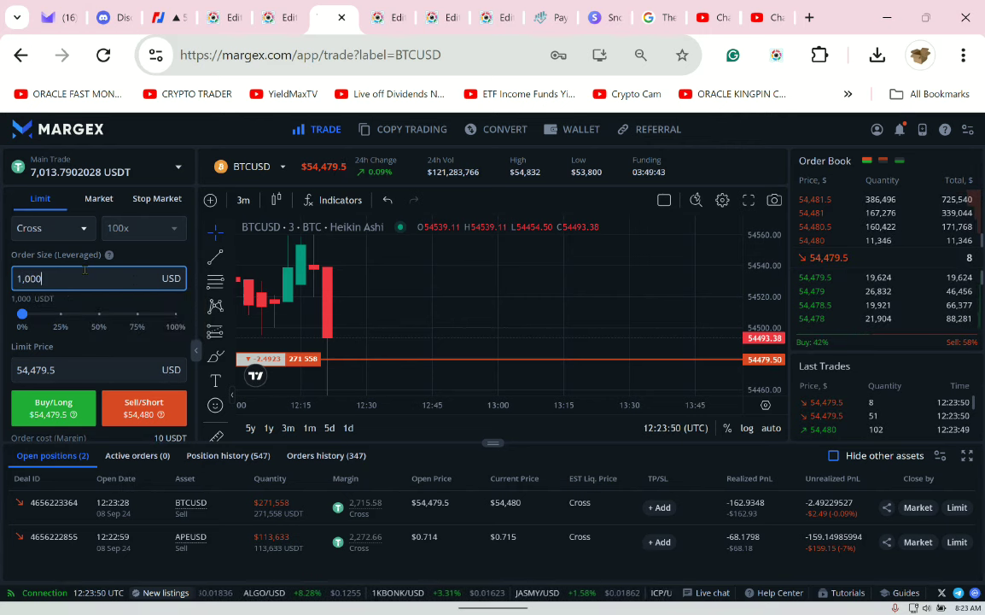
{"action": "mouse_move", "coordinate": [49, 437]}
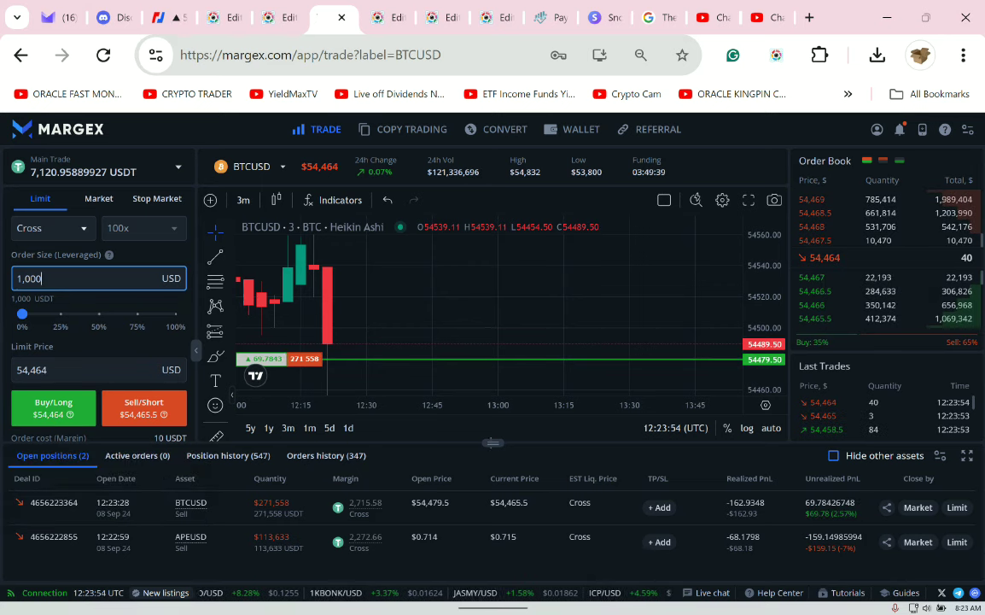
{"action": "left_click_drag", "start_coordinate": [492, 441], "coordinate": [374, 473]}
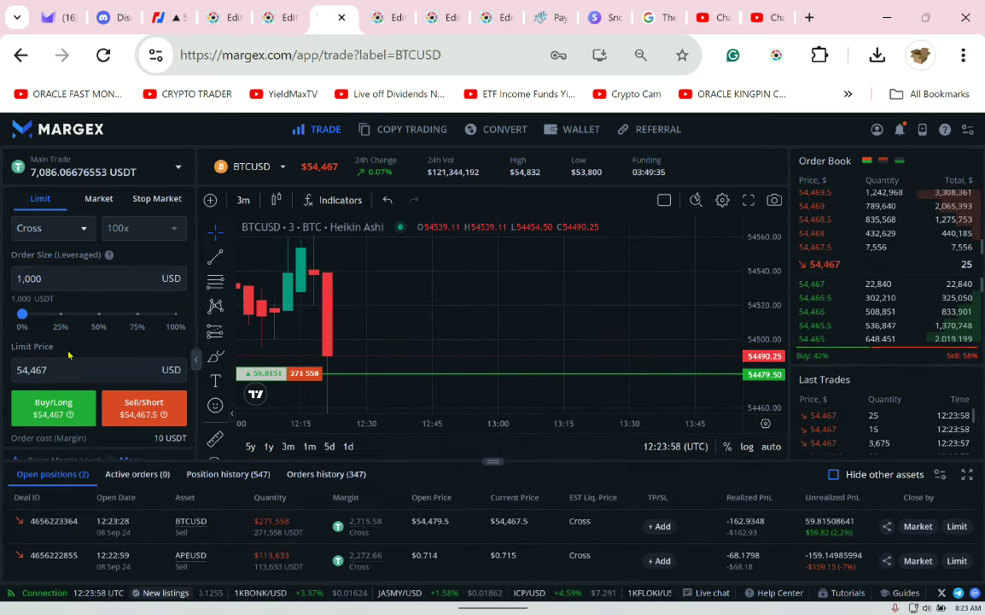
{"action": "left_click_drag", "start_coordinate": [23, 314], "coordinate": [45, 315]}
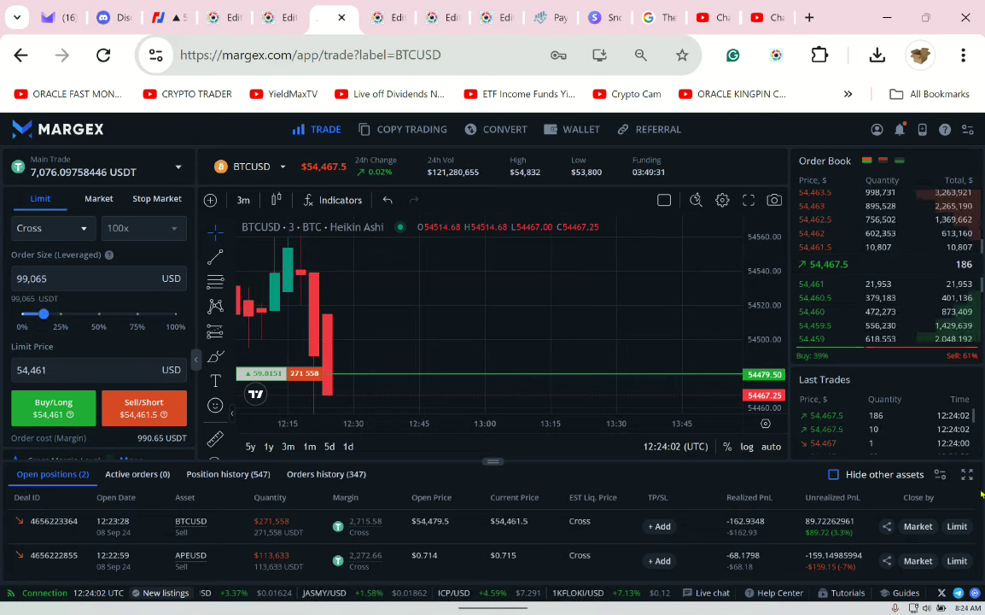
{"action": "left_click_drag", "start_coordinate": [507, 460], "coordinate": [507, 417]}
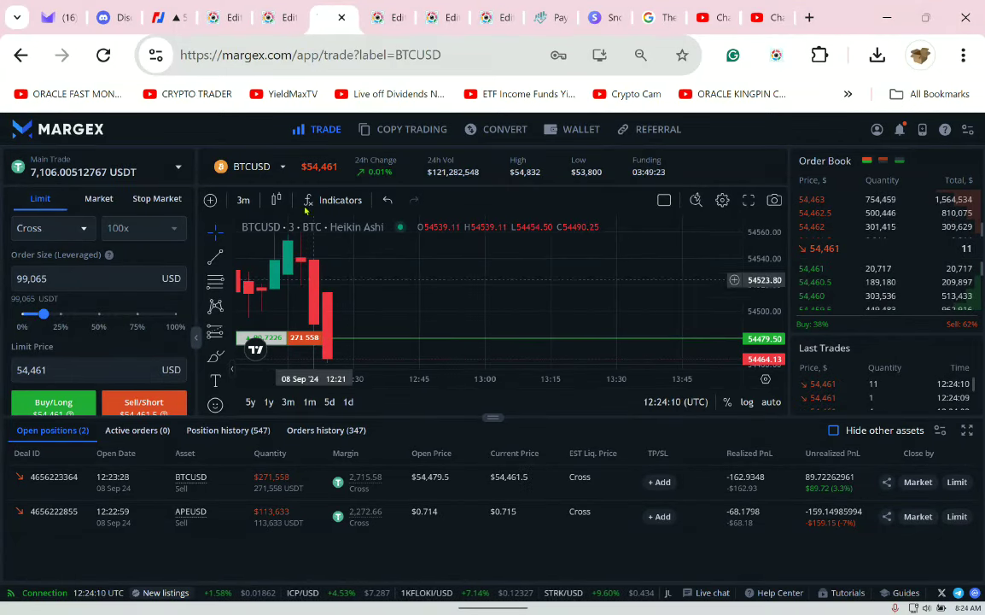
Step: Place a 99,065 USD BTCUSD sell limit order at a $55,000 limit price
{"action": "left_click", "coordinate": [47, 369]}
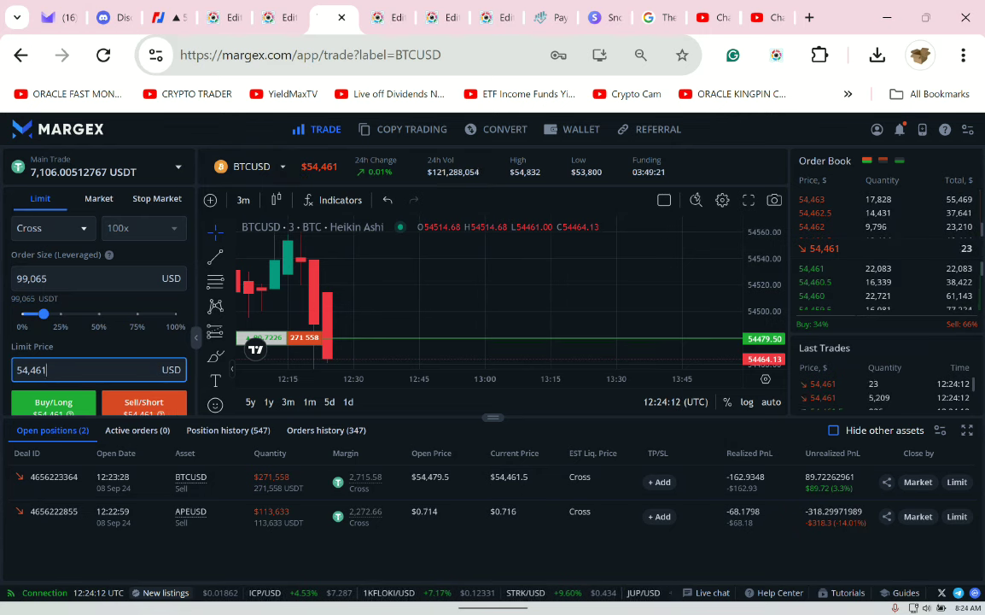
{"action": "type", "text": "5"}
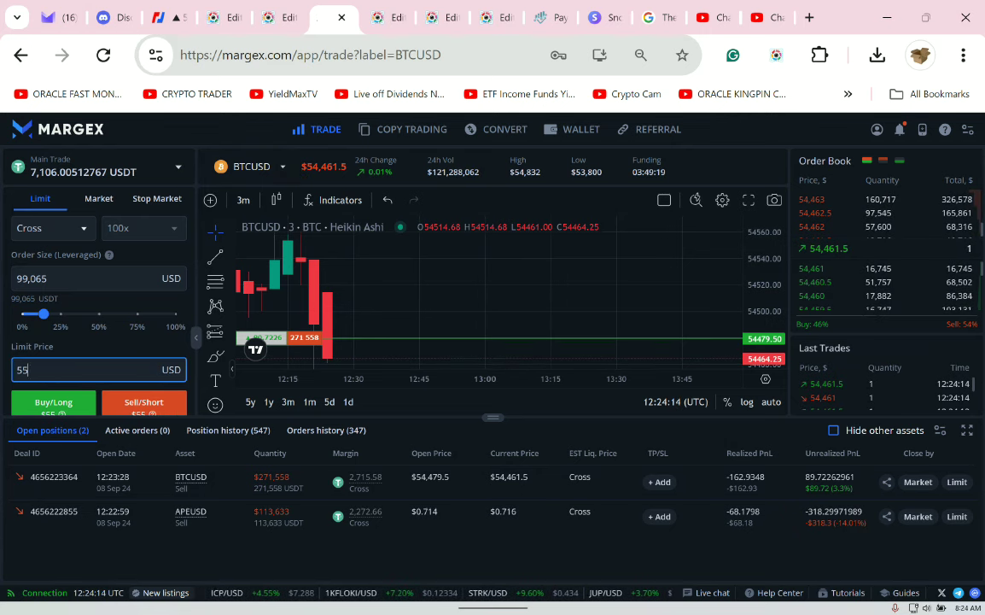
{"action": "type", "text": ",500"}
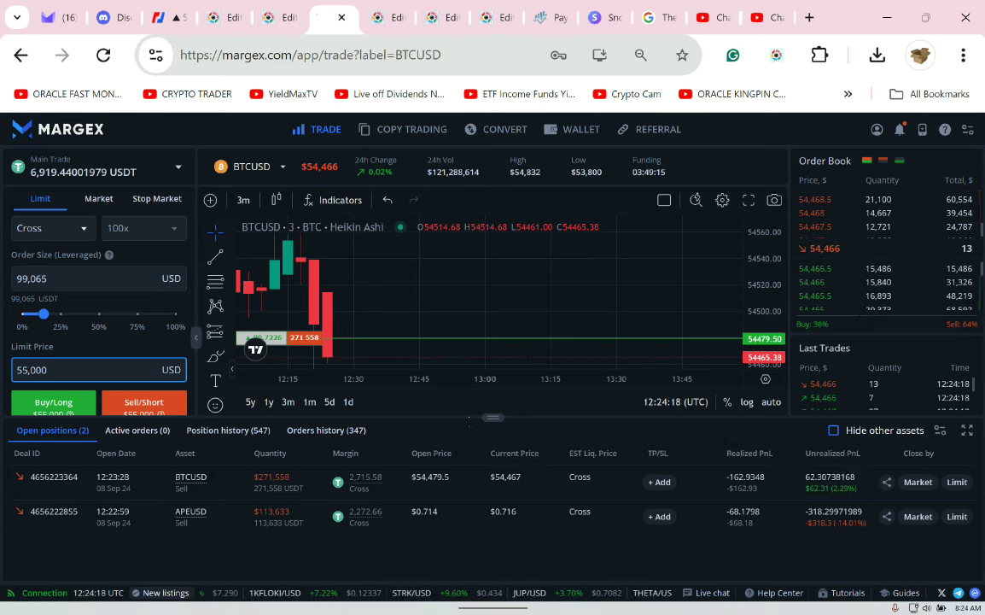
{"action": "left_click_drag", "start_coordinate": [483, 420], "coordinate": [479, 483]}
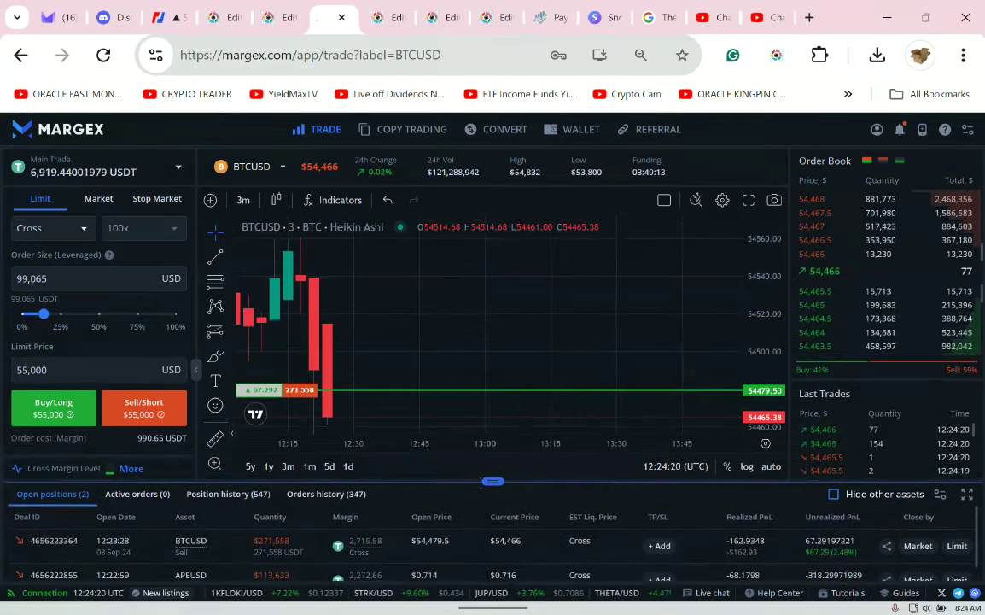
{"action": "left_click", "coordinate": [141, 415]}
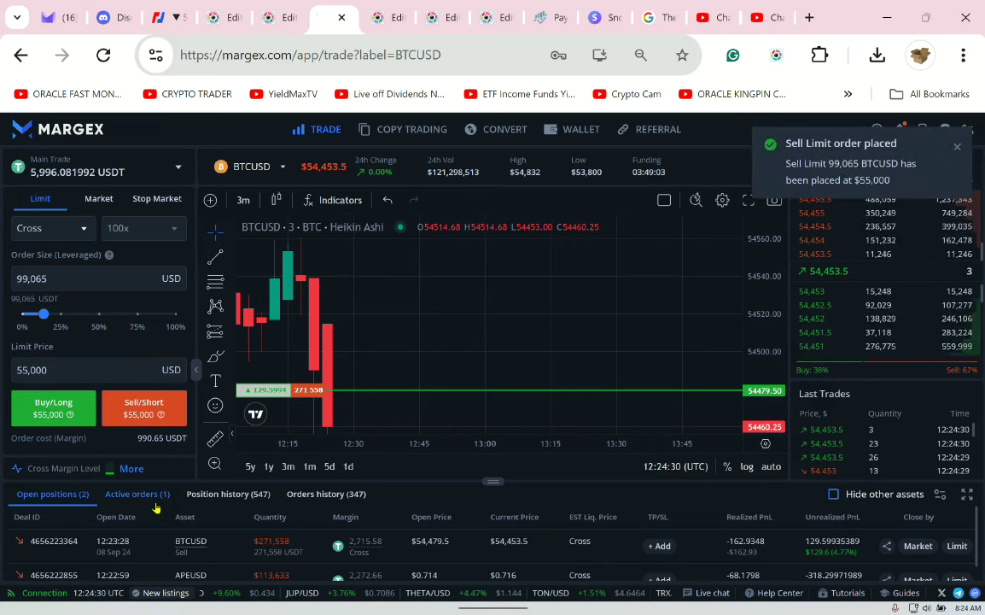
{"action": "left_click_drag", "start_coordinate": [427, 355], "coordinate": [398, 278]}
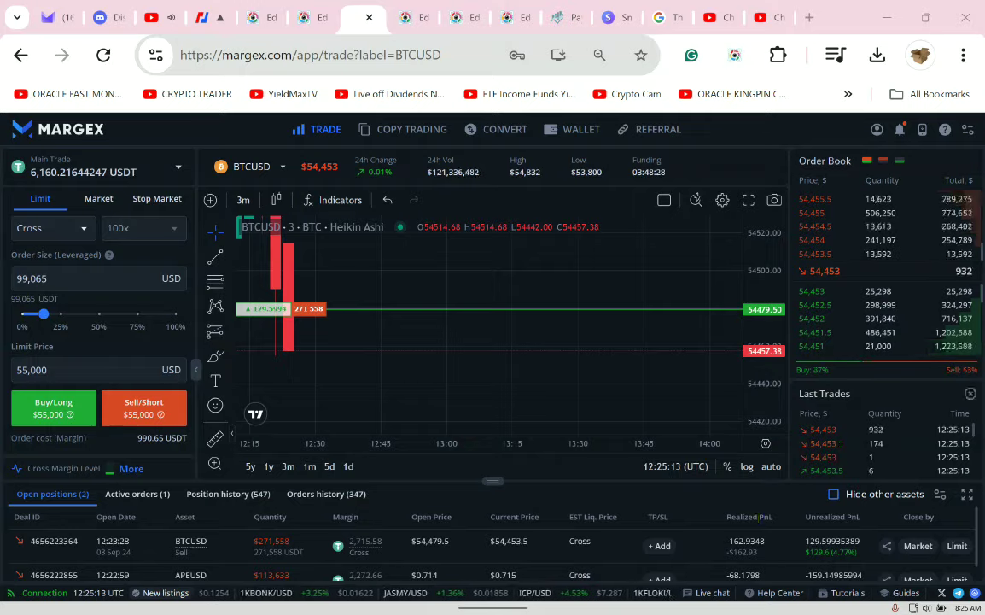
Step: Screenshot the Margex wallet showing 12,625.9 USDT, then switch to the BitMEX BTCUSD page
{"action": "left_click", "coordinate": [566, 134]}
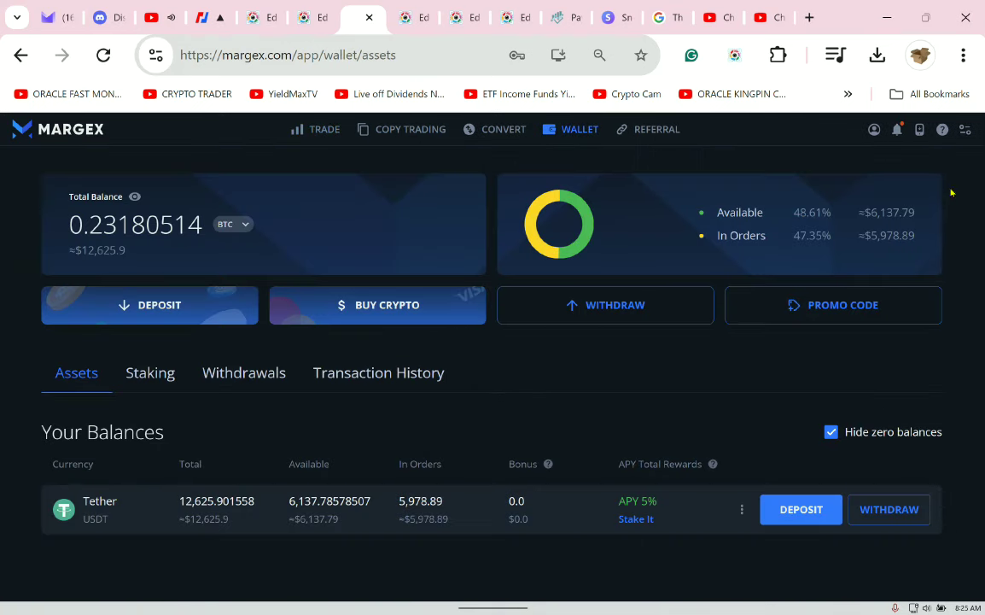
{"action": "left_click", "coordinate": [743, 71]}
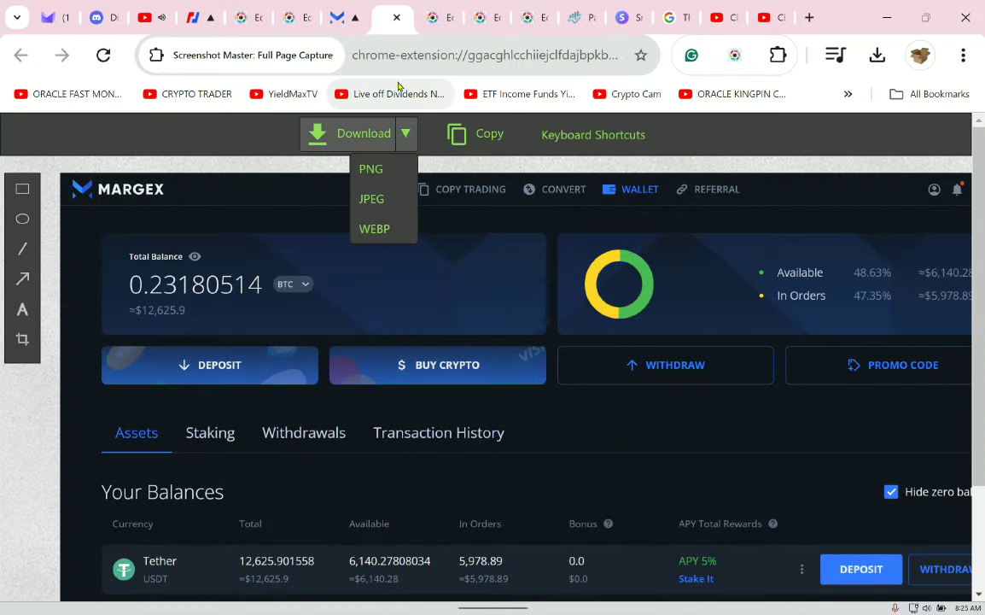
{"action": "key", "text": "ctrl+w"}
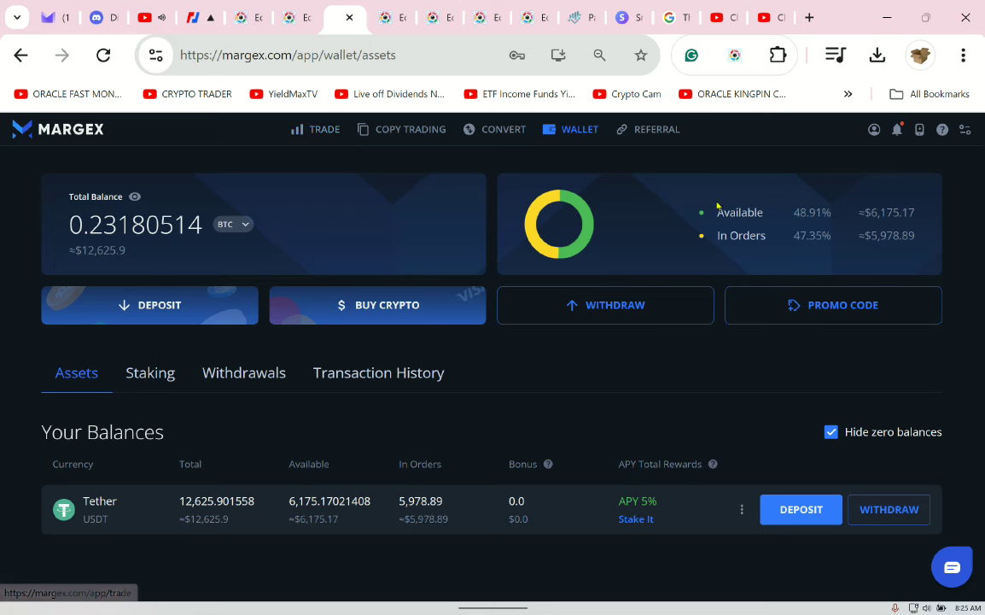
{"action": "left_click", "coordinate": [195, 18]}
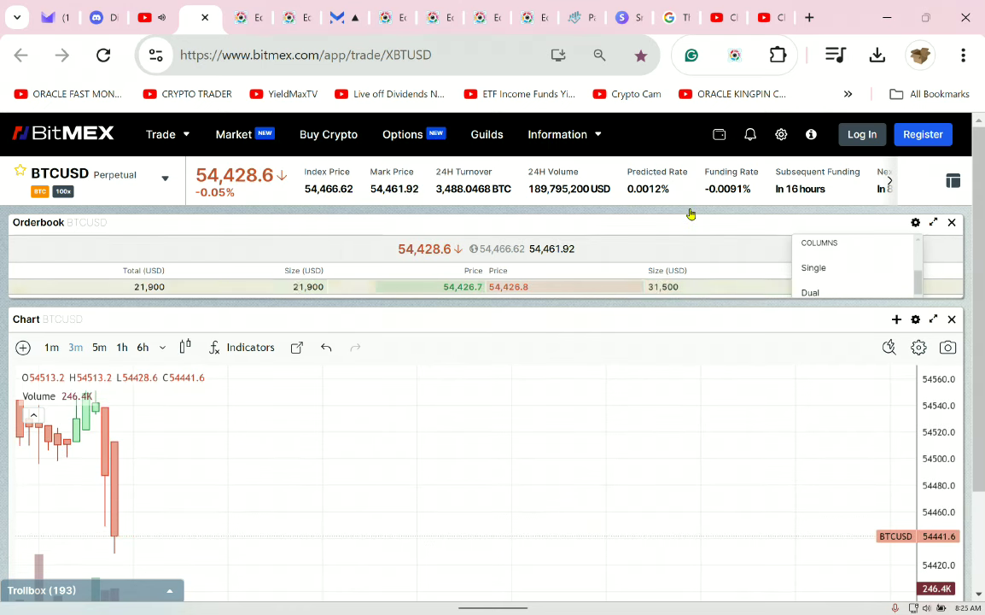
Step: Switch the BitMEX BTCUSD chart to 1-minute candles and return to the Margex tab
{"action": "left_click", "coordinate": [51, 347]}
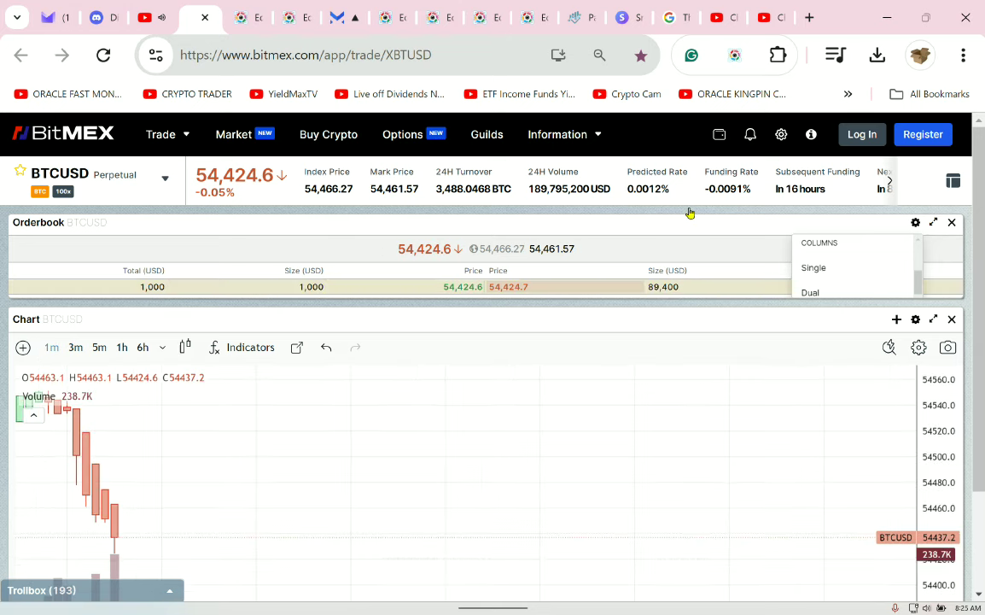
{"action": "left_click", "coordinate": [336, 17]}
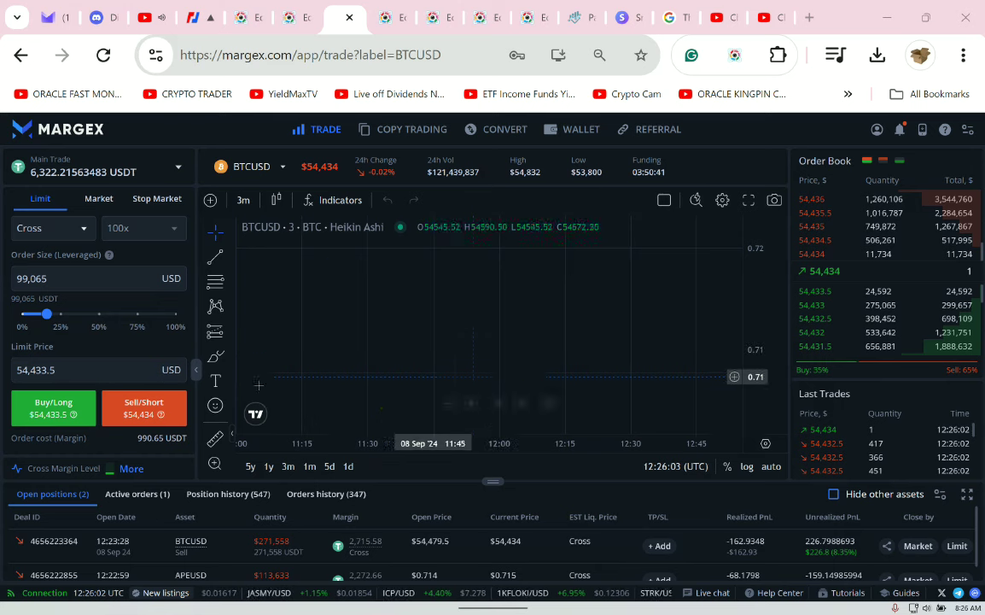
Step: Move the Margex order form to the left of the chart in the layout settings
{"action": "right_click", "coordinate": [307, 286]}
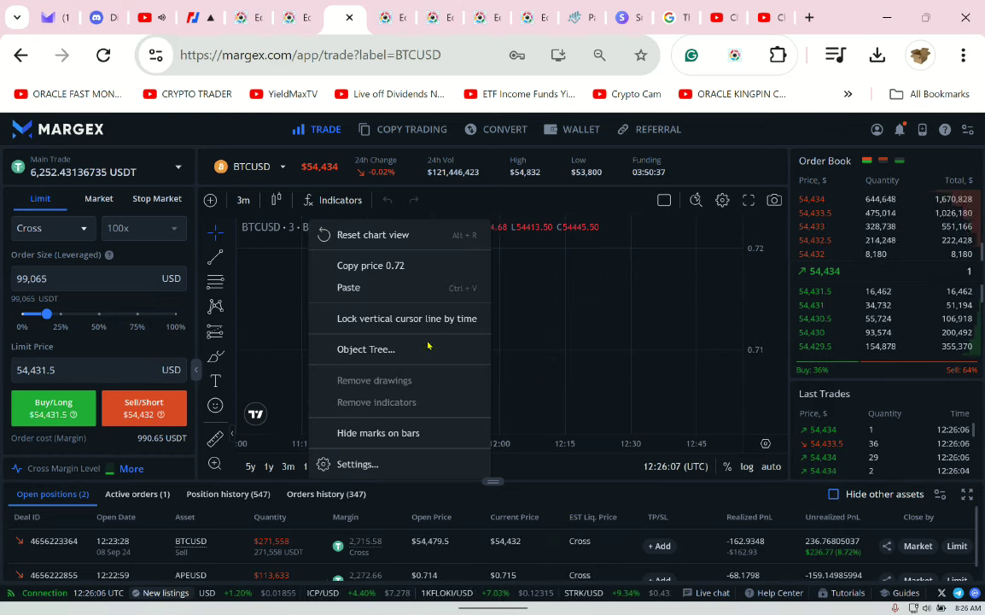
{"action": "left_click", "coordinate": [443, 446]}
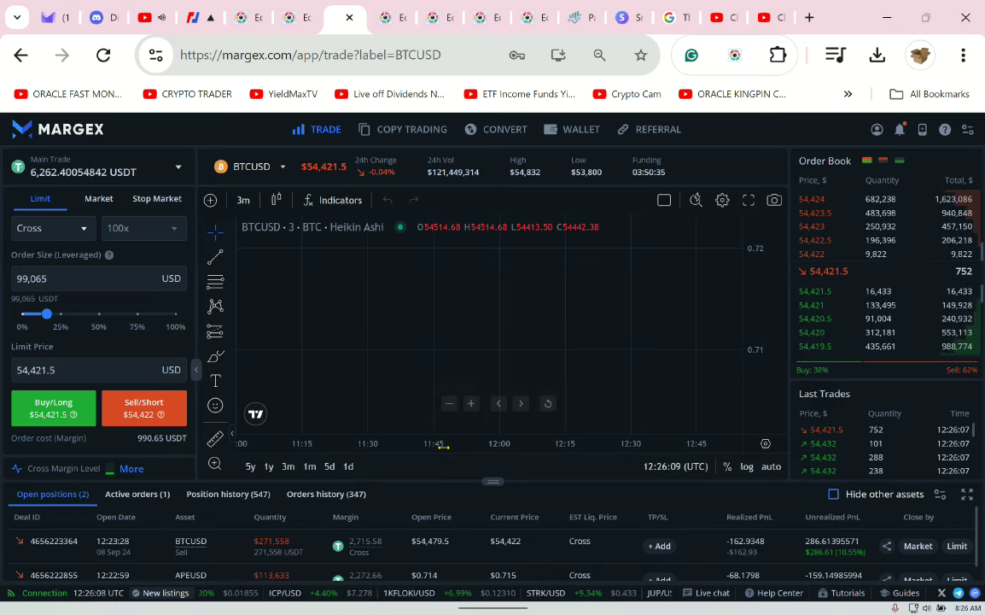
{"action": "left_click", "coordinate": [967, 130]}
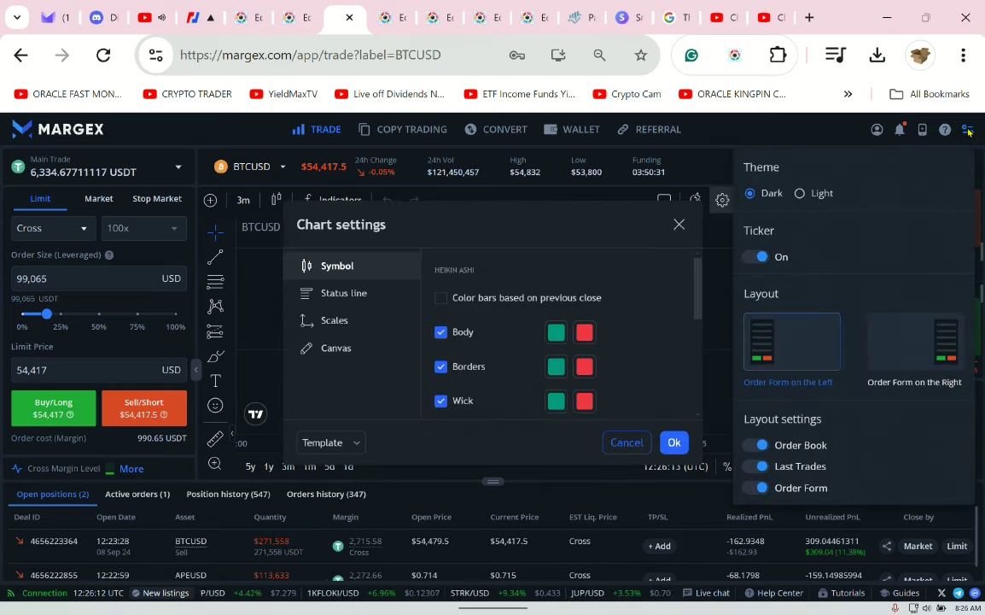
{"action": "left_click", "coordinate": [941, 354]}
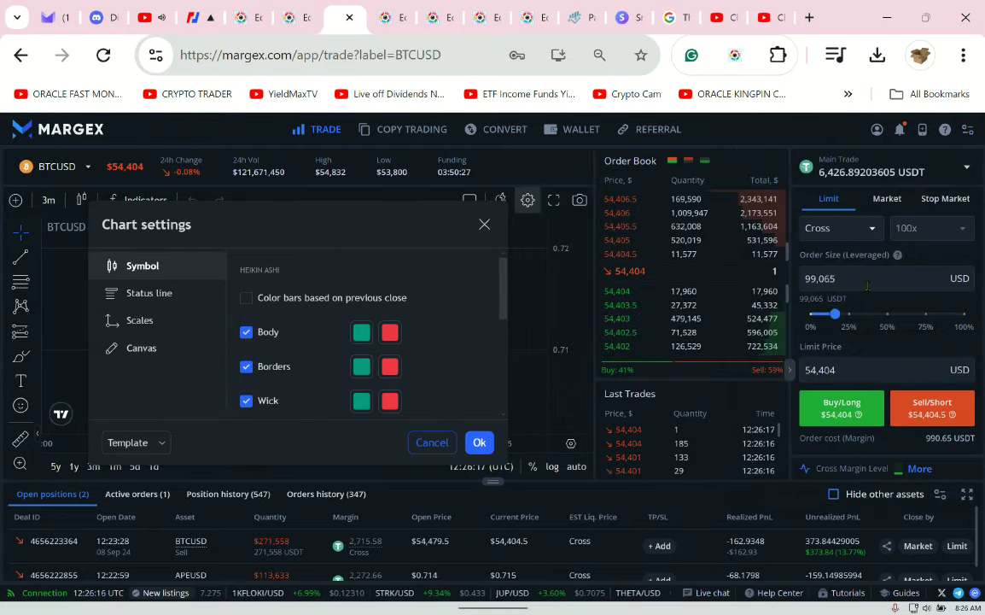
{"action": "left_click", "coordinate": [967, 130]}
{"action": "left_click", "coordinate": [794, 333]}
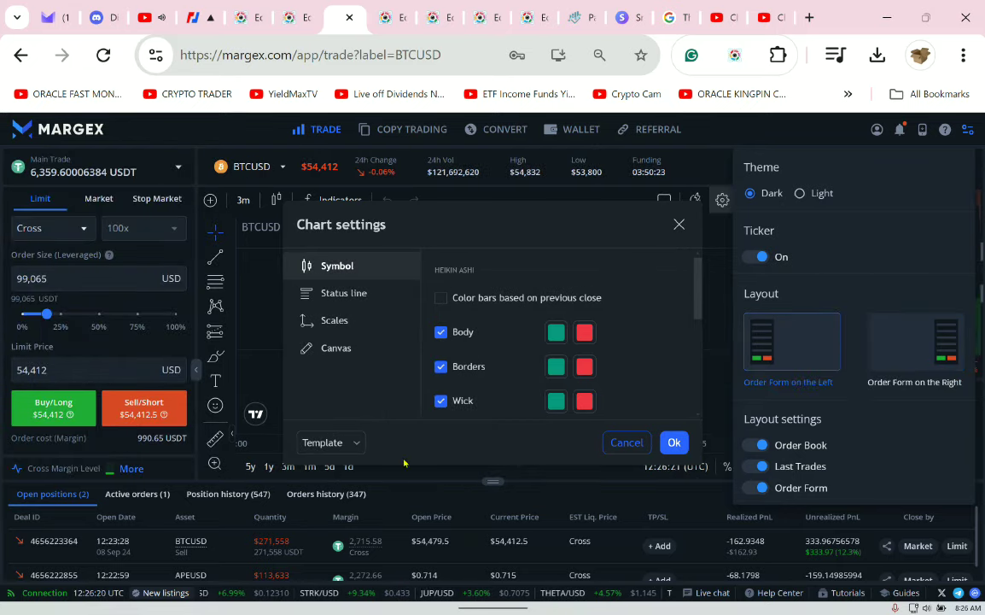
Step: Review the chart's price scale, status line and Heikin Ashi candle settings, then close them
{"action": "left_click", "coordinate": [334, 322]}
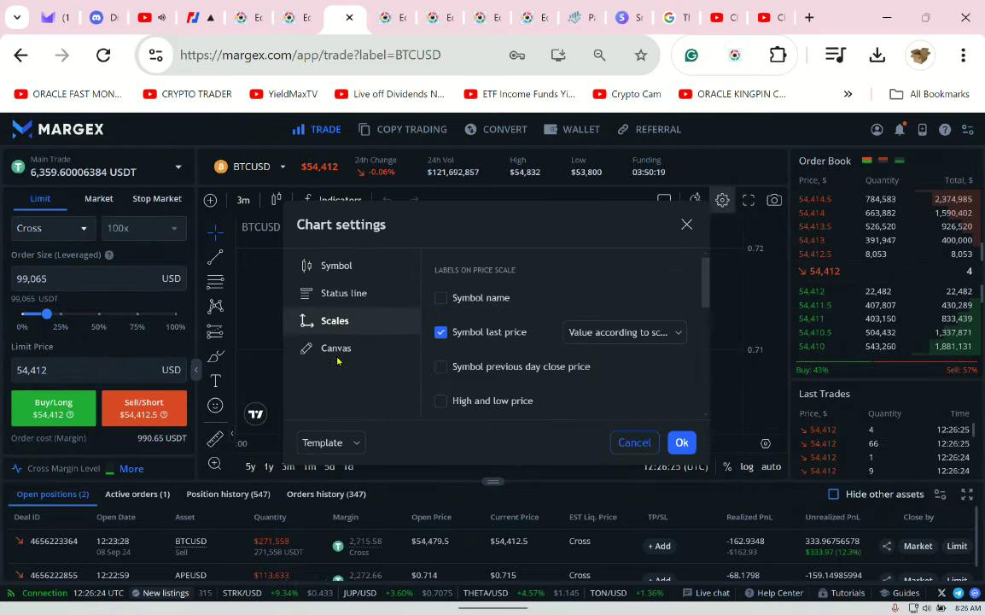
{"action": "left_click", "coordinate": [337, 268]}
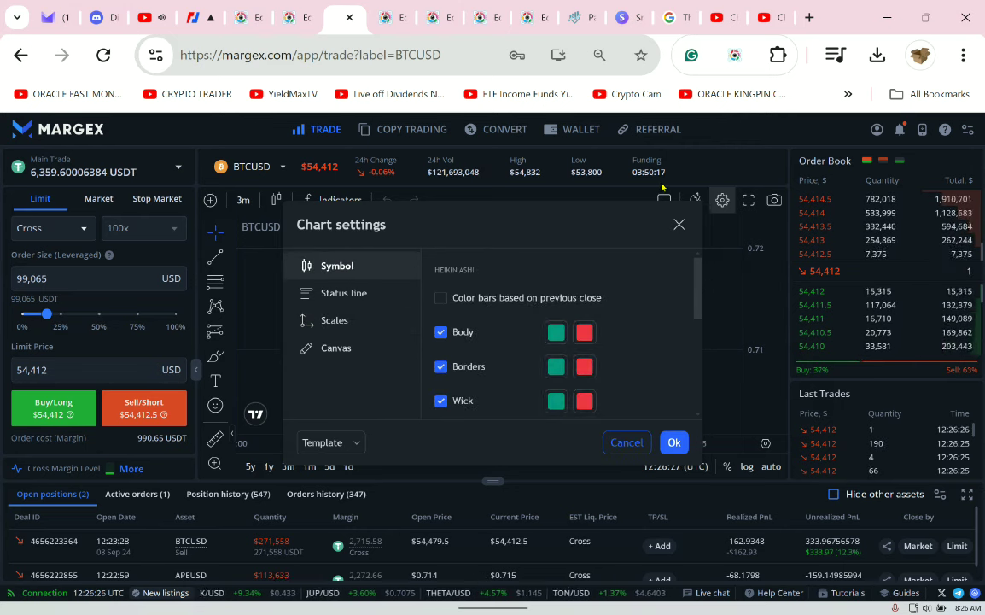
{"action": "left_click", "coordinate": [358, 292]}
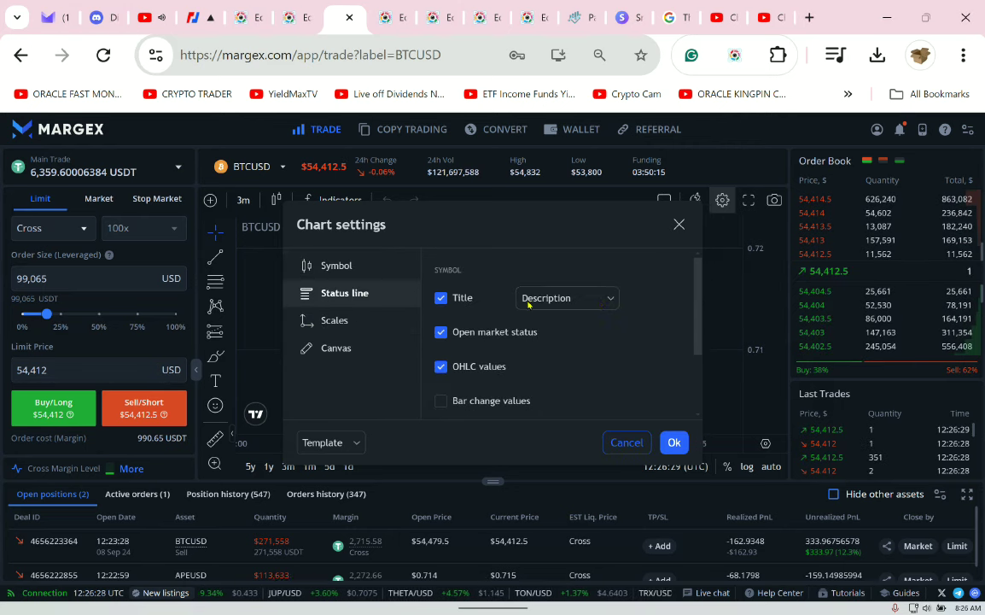
{"action": "scroll", "coordinate": [639, 333], "scroll_direction": "down", "scroll_amount": 2}
{"action": "scroll", "coordinate": [634, 338], "scroll_direction": "up", "scroll_amount": 2}
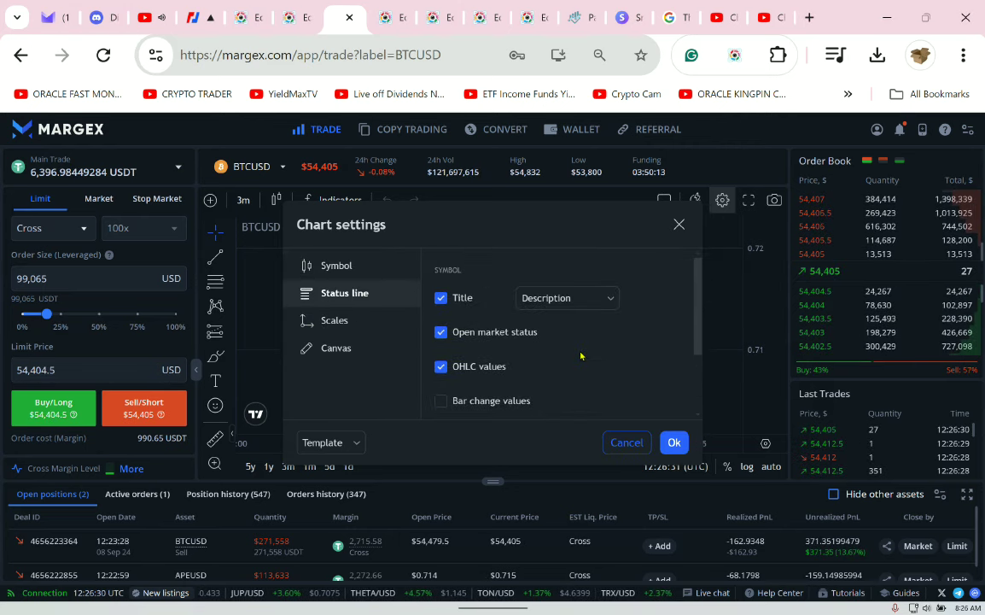
{"action": "scroll", "coordinate": [640, 345], "scroll_direction": "down", "scroll_amount": 3}
{"action": "left_click", "coordinate": [342, 322]}
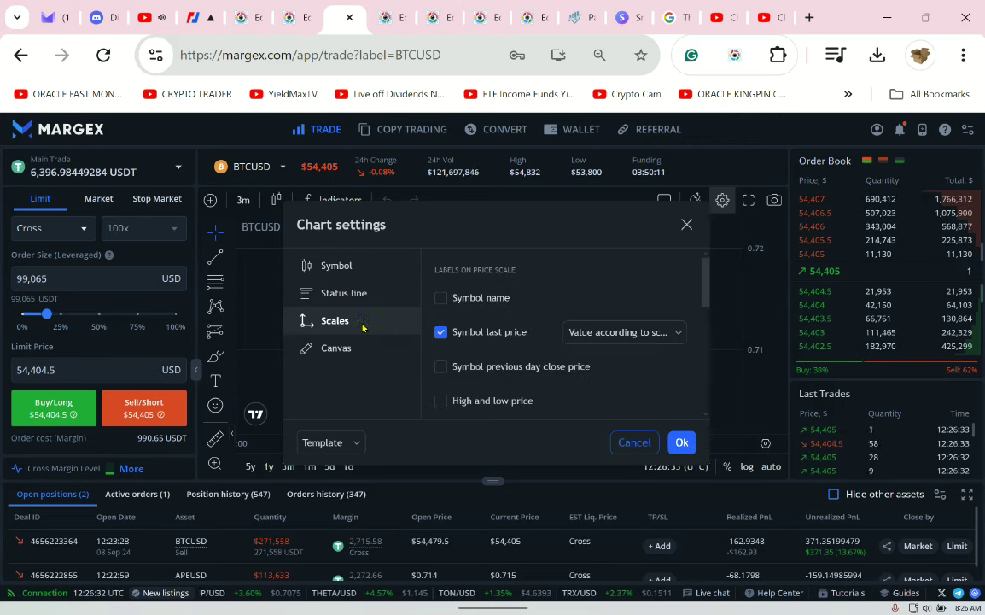
{"action": "scroll", "coordinate": [670, 370], "scroll_direction": "down", "scroll_amount": 3}
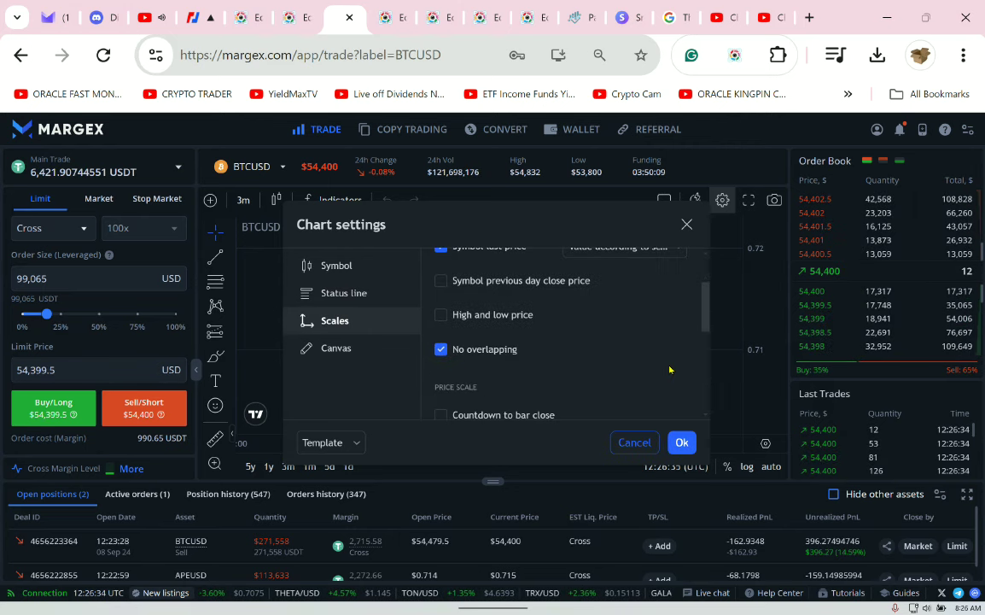
{"action": "scroll", "coordinate": [664, 368], "scroll_direction": "down", "scroll_amount": 3}
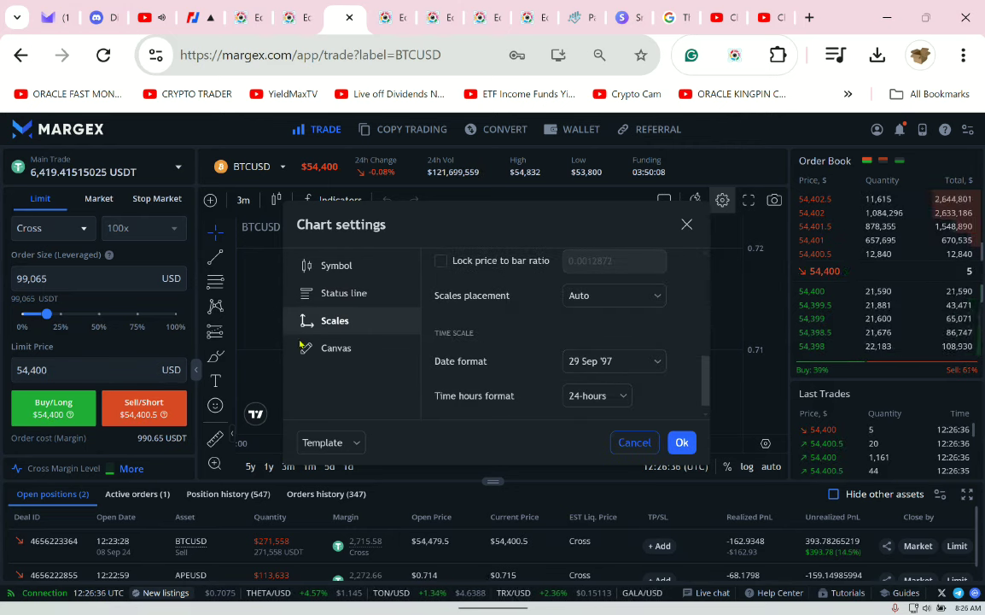
{"action": "left_click", "coordinate": [333, 267]}
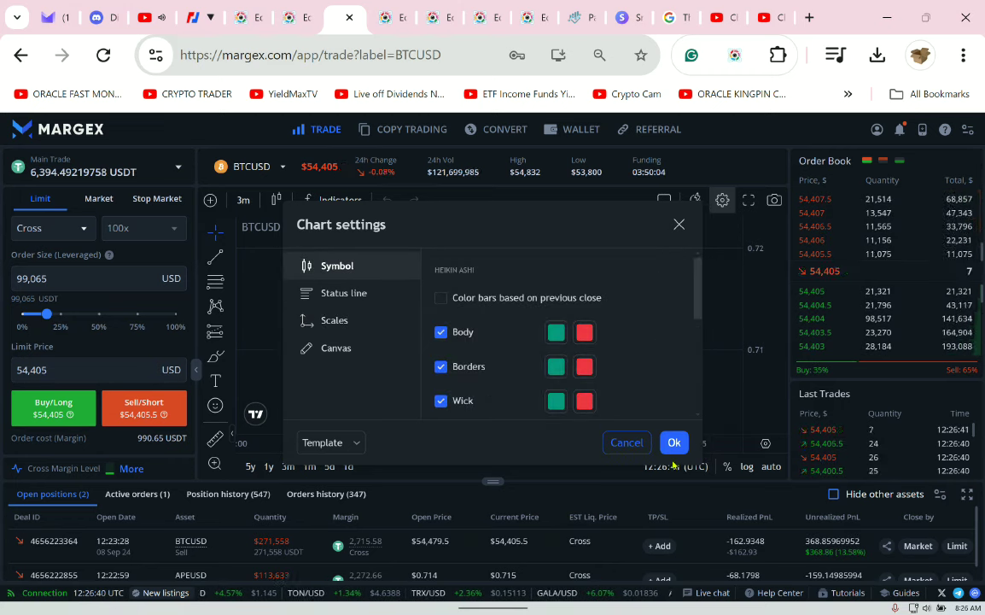
{"action": "key", "text": "Escape"}
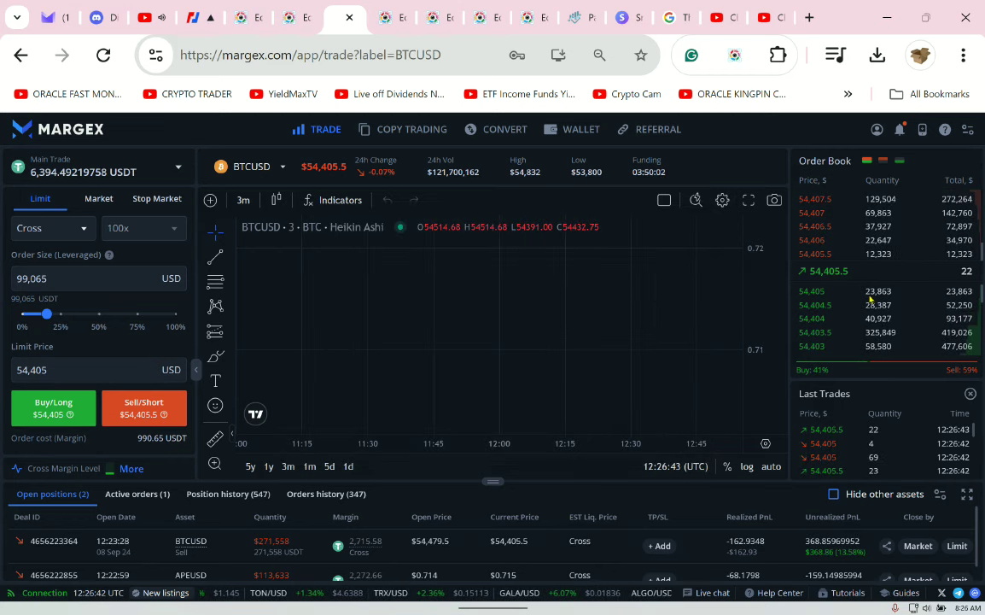
Step: Reset the BTCUSD chart to its full candle view from the context menu
{"action": "left_click_drag", "start_coordinate": [342, 354], "coordinate": [363, 354]}
{"action": "right_click", "coordinate": [422, 350]}
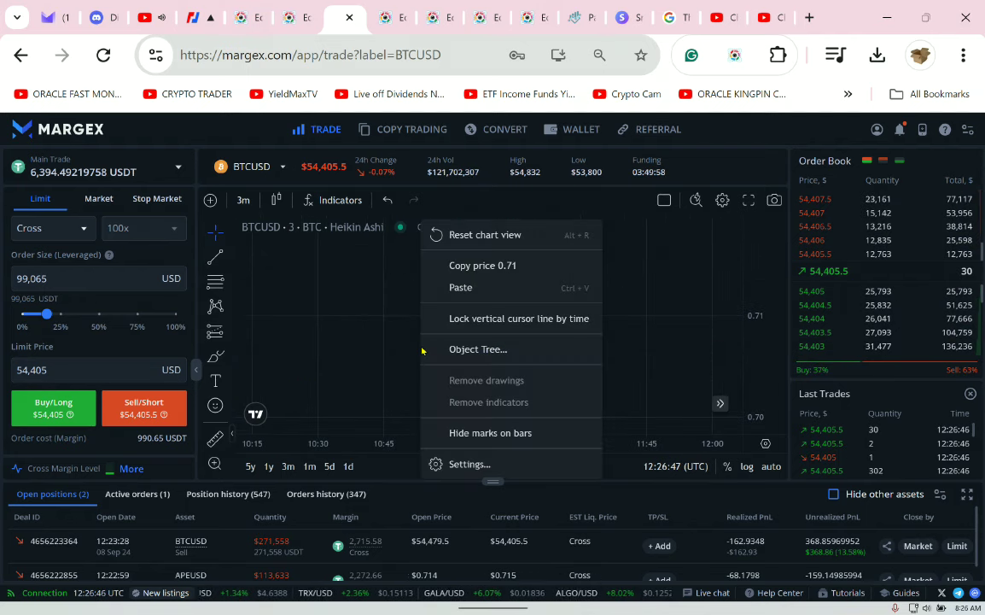
{"action": "left_click", "coordinate": [398, 311]}
{"action": "right_click", "coordinate": [400, 312]}
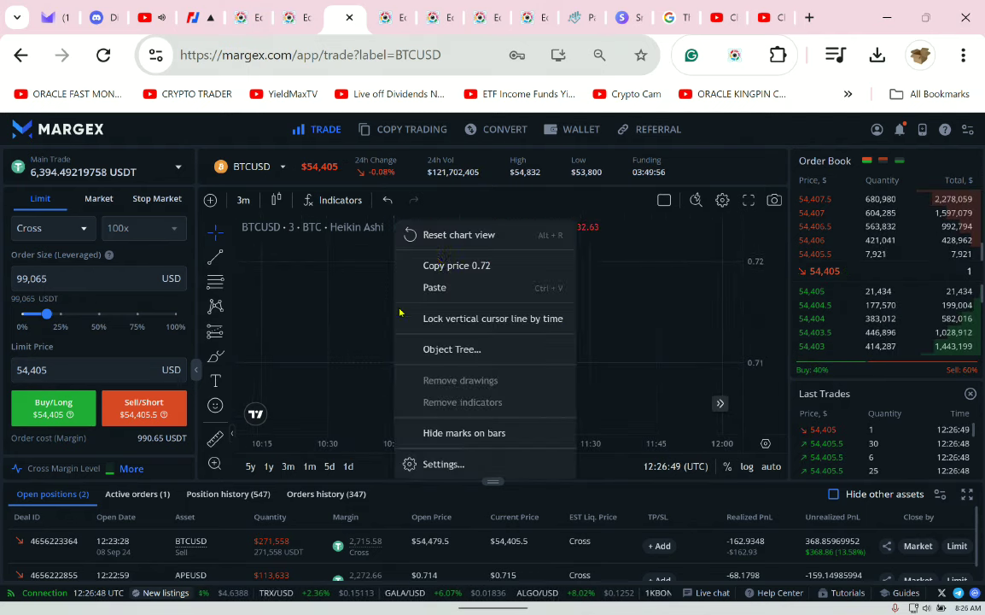
{"action": "left_click", "coordinate": [438, 245]}
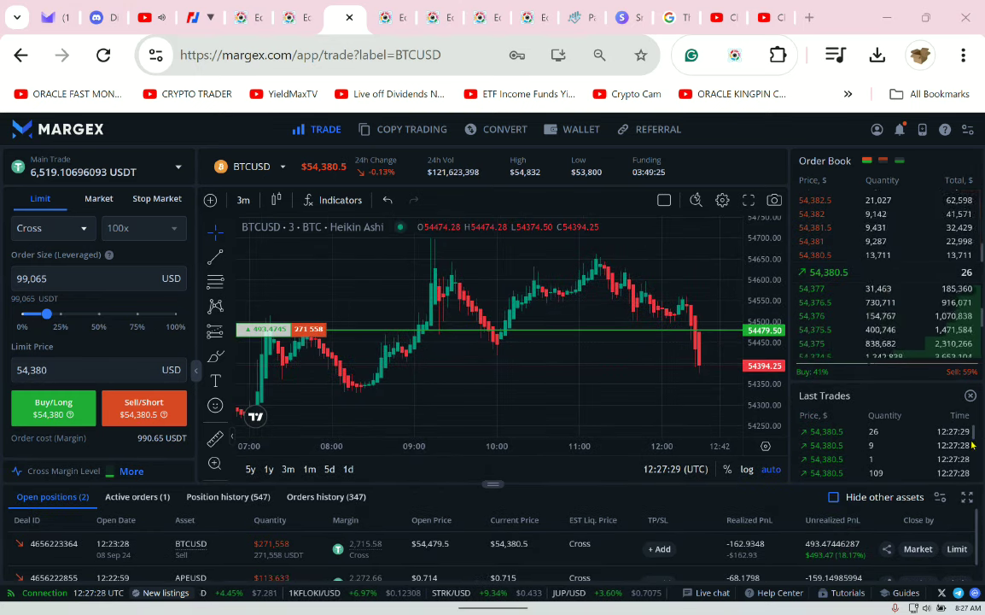
Step: Open the BTCUSD short's profit share card, switch it to dollars, then close it
{"action": "left_click", "coordinate": [887, 551]}
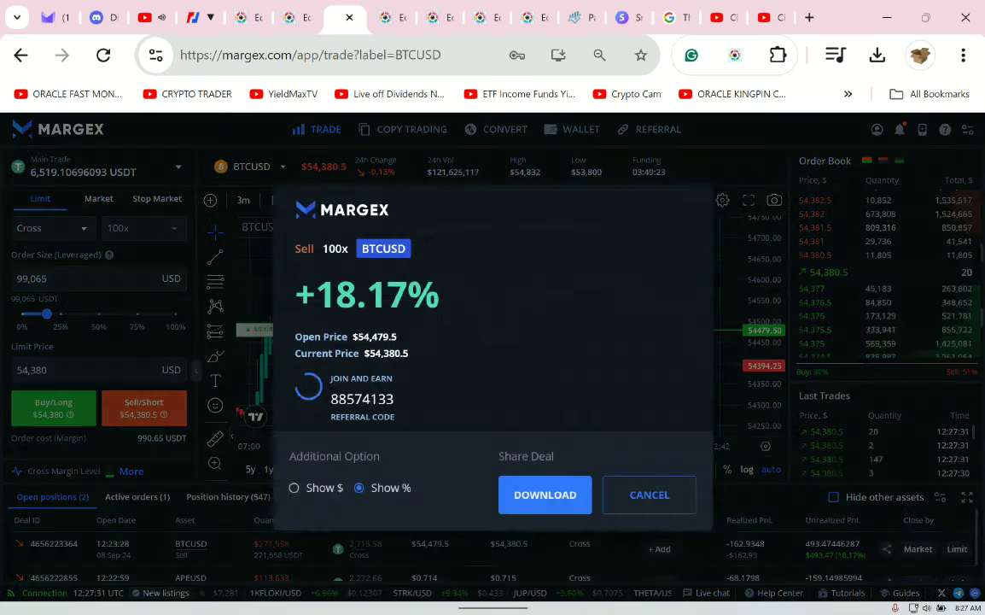
{"action": "left_click", "coordinate": [295, 489]}
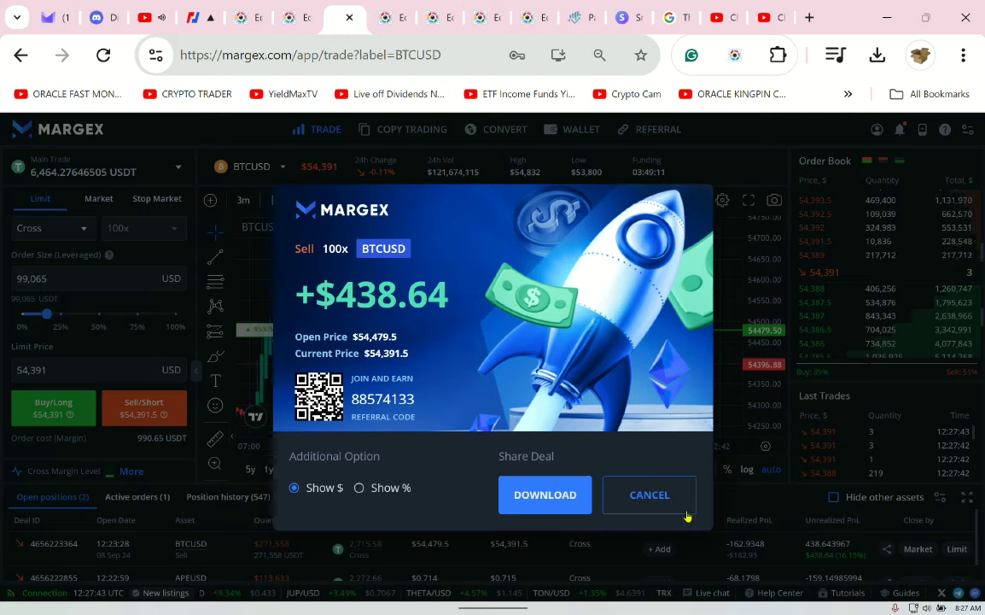
{"action": "left_click", "coordinate": [649, 495]}
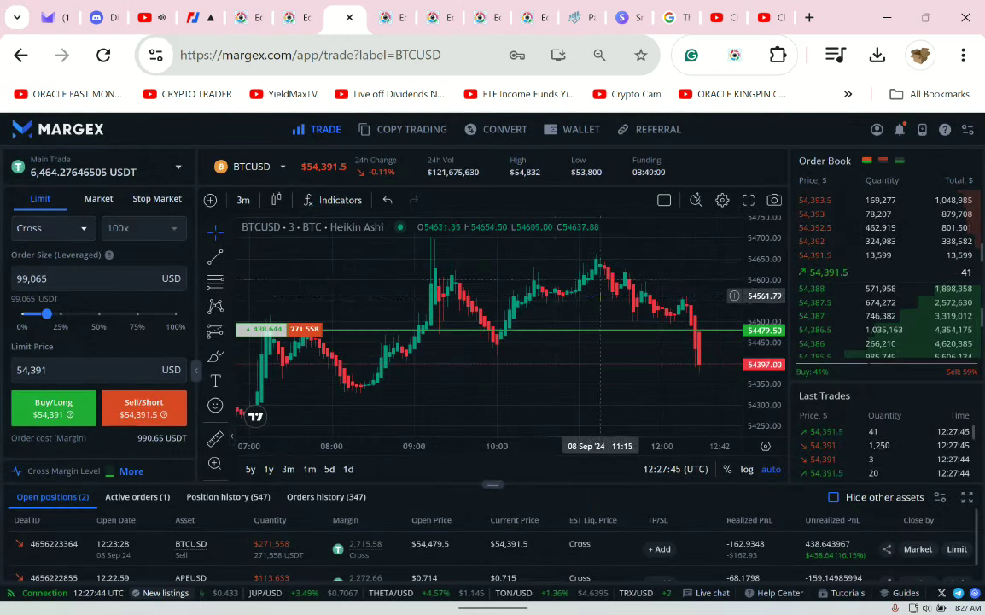
Step: Pan the chart, open the timeframe list, and switch to the BitMEX BTCUSD page
{"action": "left_click_drag", "start_coordinate": [338, 316], "coordinate": [275, 314]}
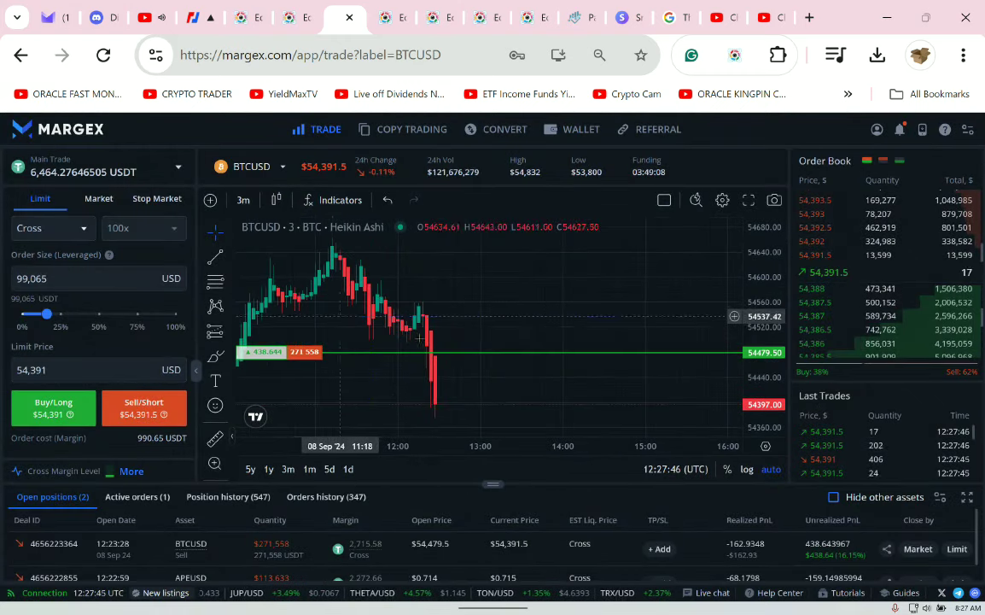
{"action": "left_click", "coordinate": [244, 205]}
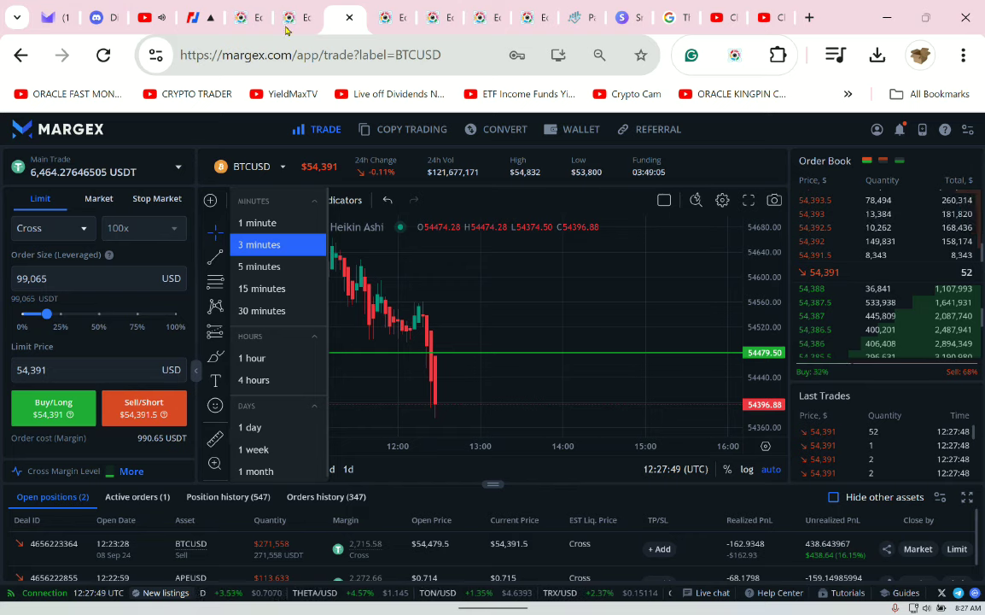
{"action": "left_click", "coordinate": [192, 17]}
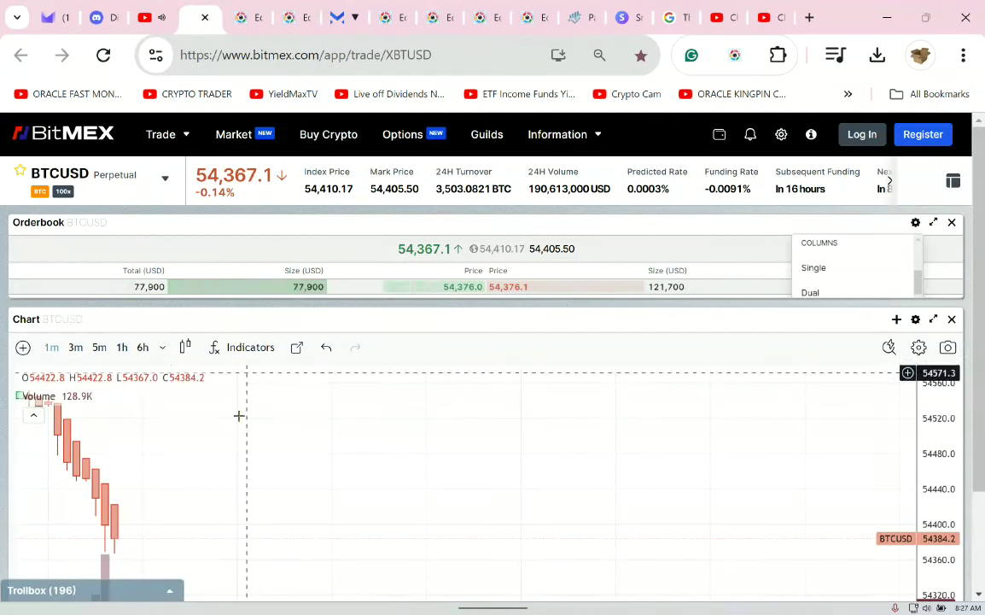
Step: Set the BitMEX chart to 1-hour candles and finish back on the Margex BTCUSD page
{"action": "left_click", "coordinate": [122, 348]}
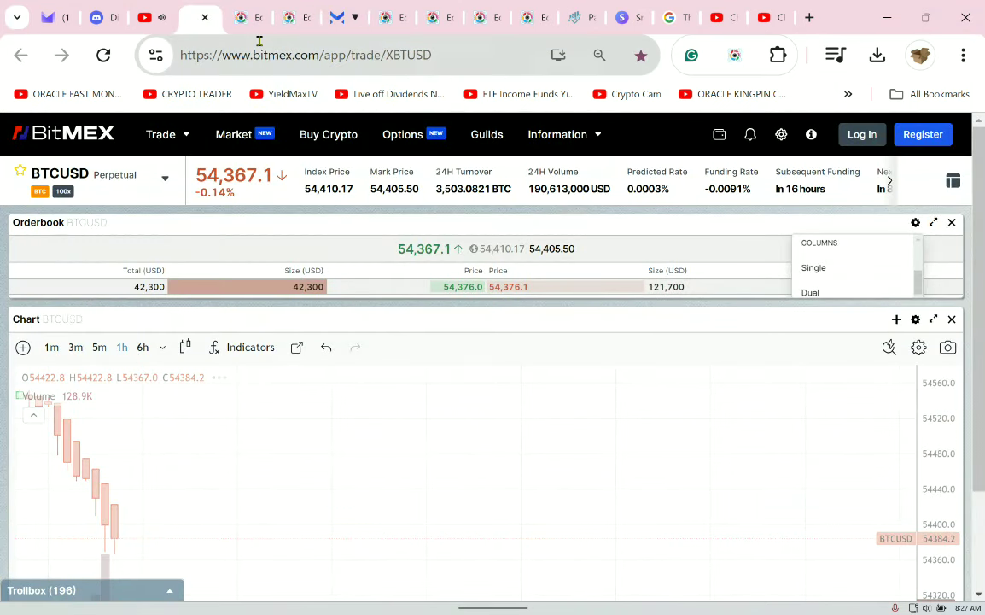
{"action": "left_click", "coordinate": [316, 17]}
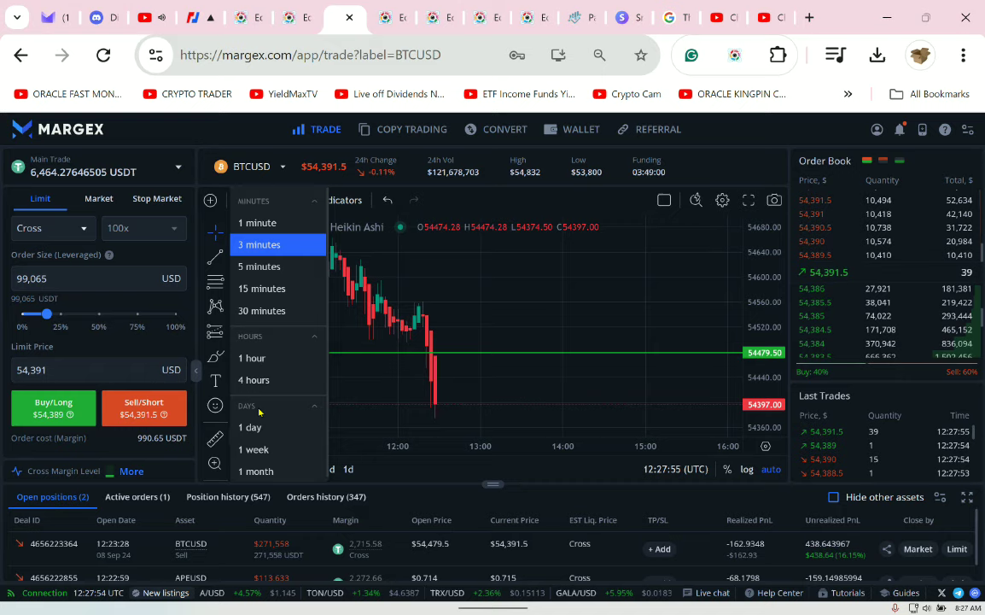
{"action": "left_click", "coordinate": [183, 17]}
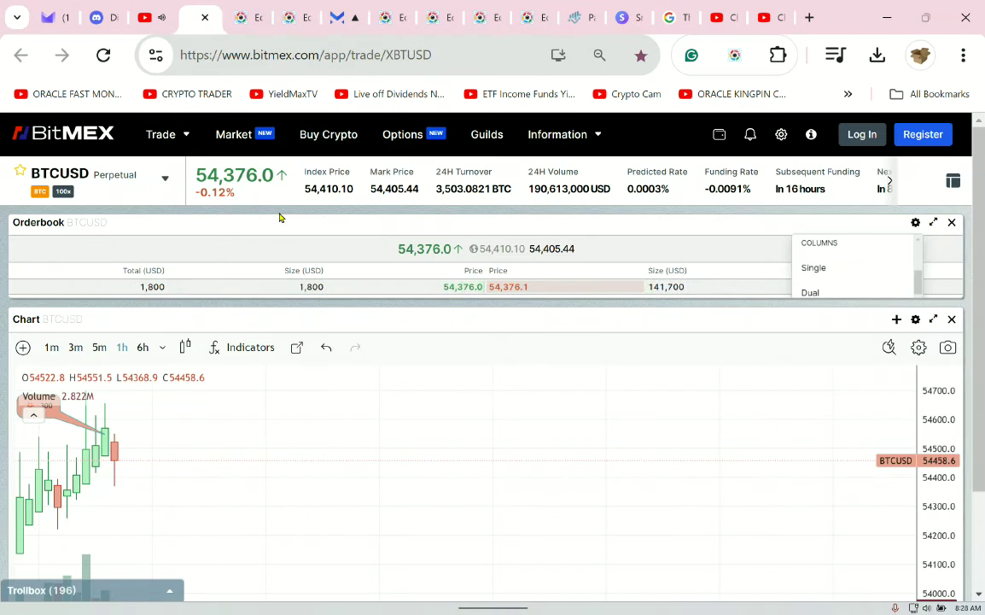
{"action": "left_click", "coordinate": [330, 17]}
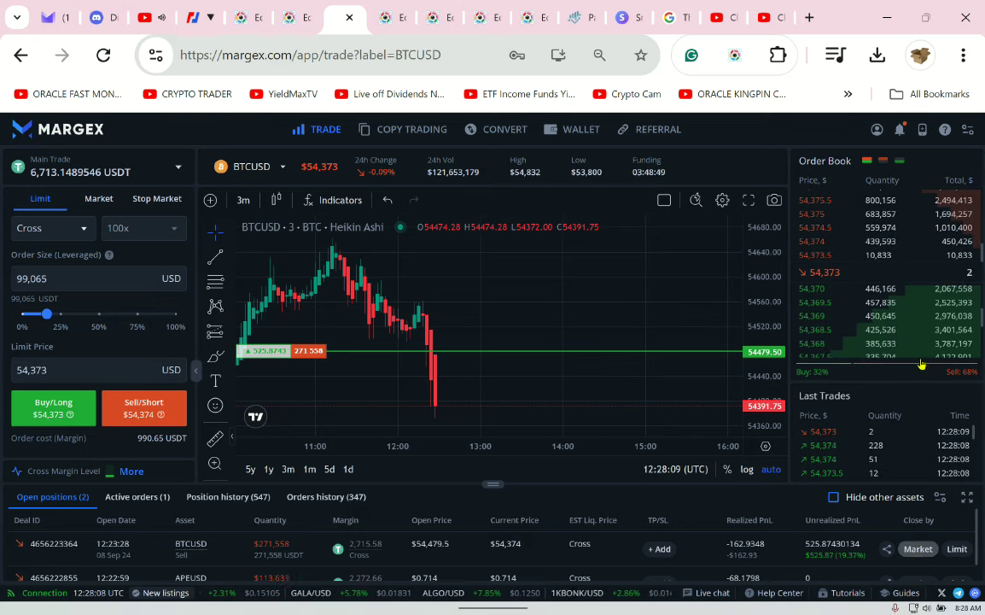
Step: Enlarge the open positions table and hide zero-balance assets in the collateral list
{"action": "left_click_drag", "start_coordinate": [492, 483], "coordinate": [493, 346]}
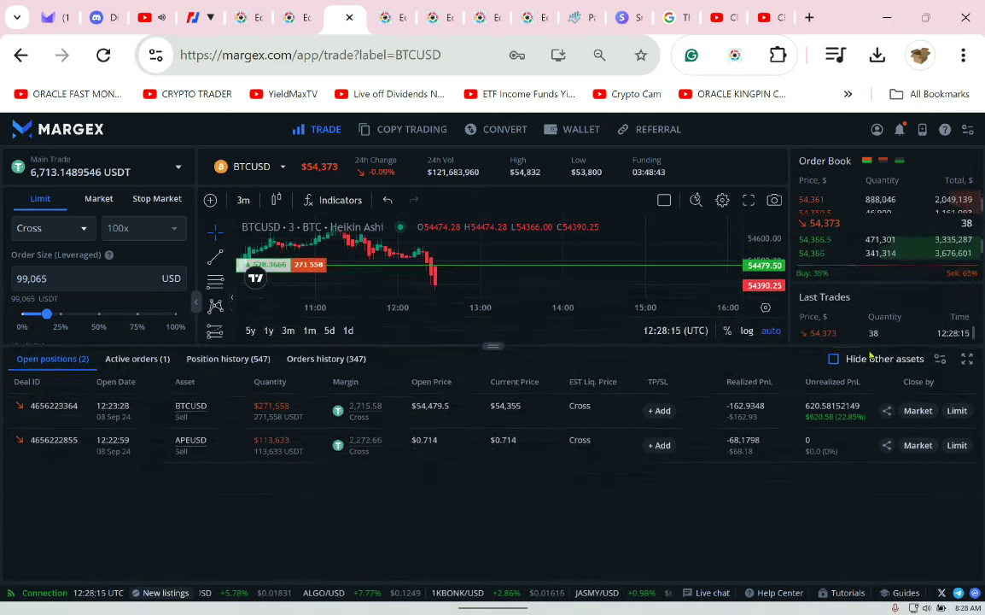
{"action": "left_click", "coordinate": [154, 166]}
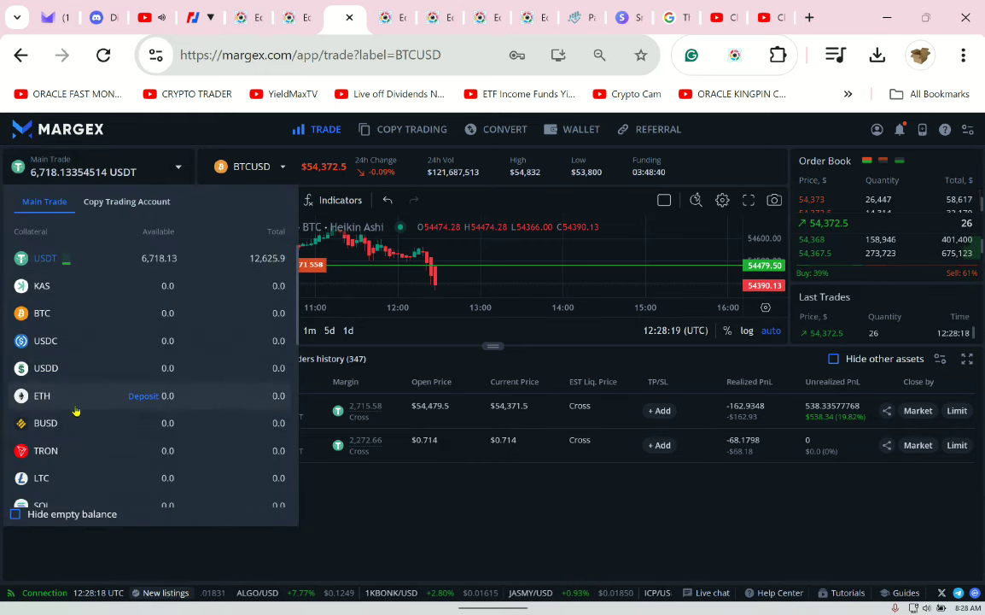
{"action": "scroll", "coordinate": [76, 401], "scroll_direction": "down", "scroll_amount": 3}
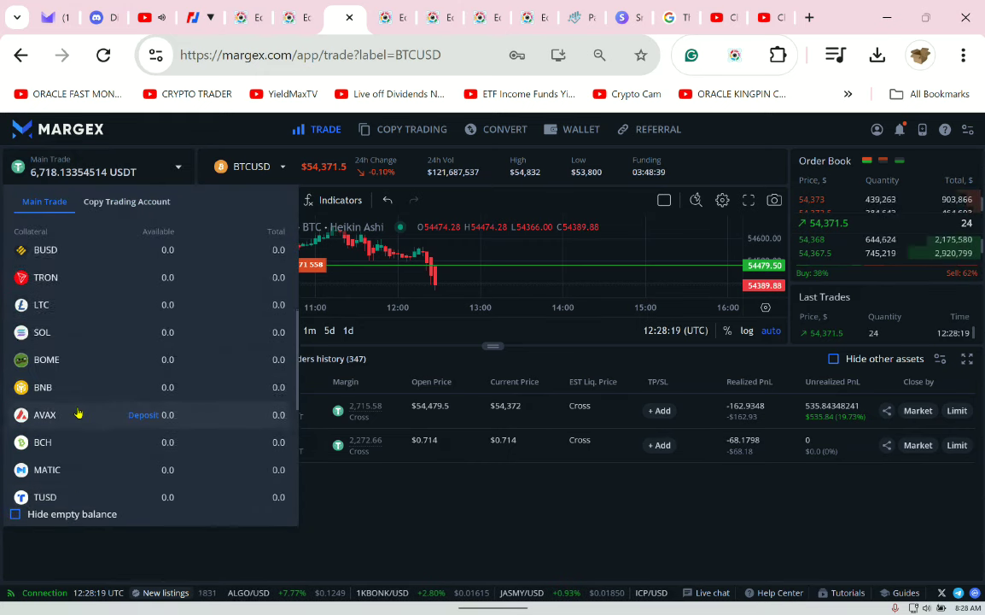
{"action": "left_click", "coordinate": [29, 519]}
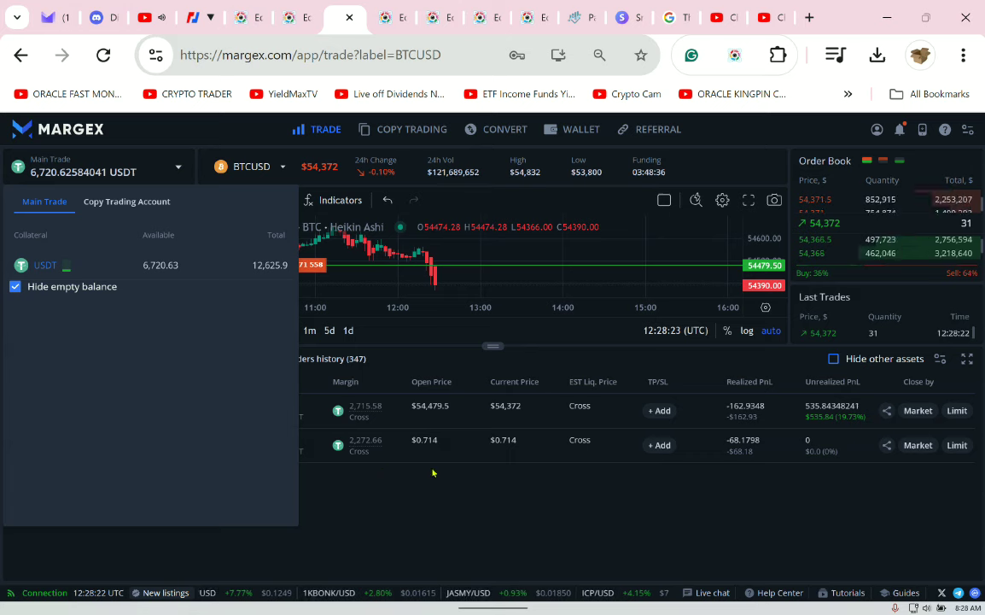
{"action": "left_click", "coordinate": [753, 483]}
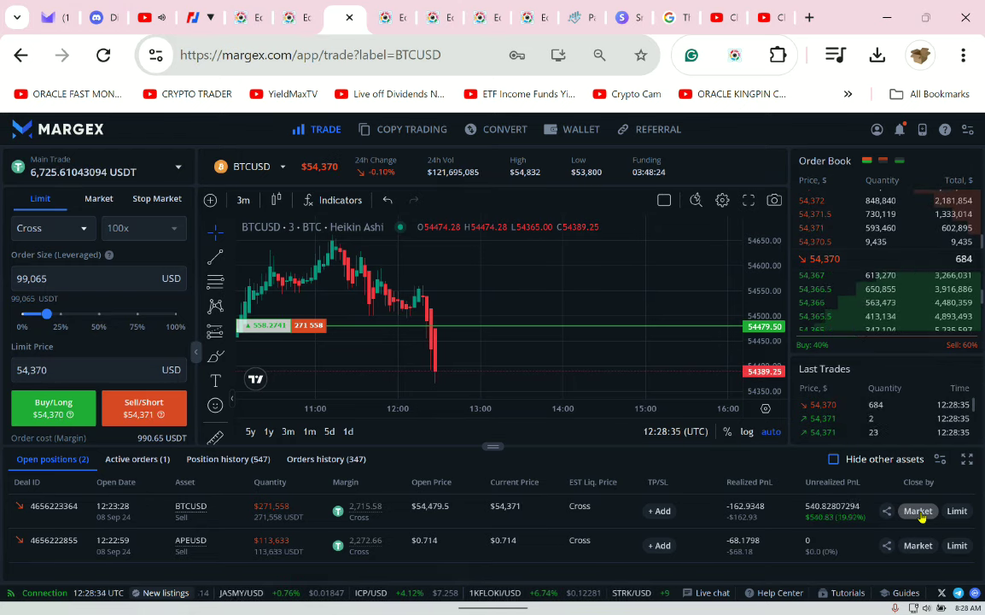
Step: Close the BTCUSD short at market, then check the 9,681.07 USDT wallet balance
{"action": "left_click", "coordinate": [918, 511]}
{"action": "left_click", "coordinate": [568, 439]}
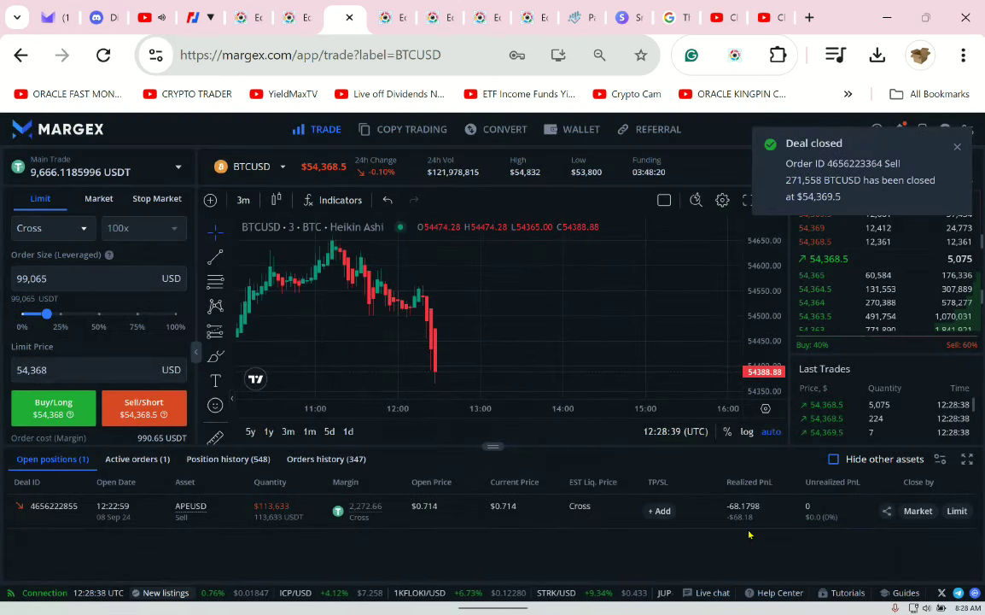
{"action": "left_click", "coordinate": [408, 14]}
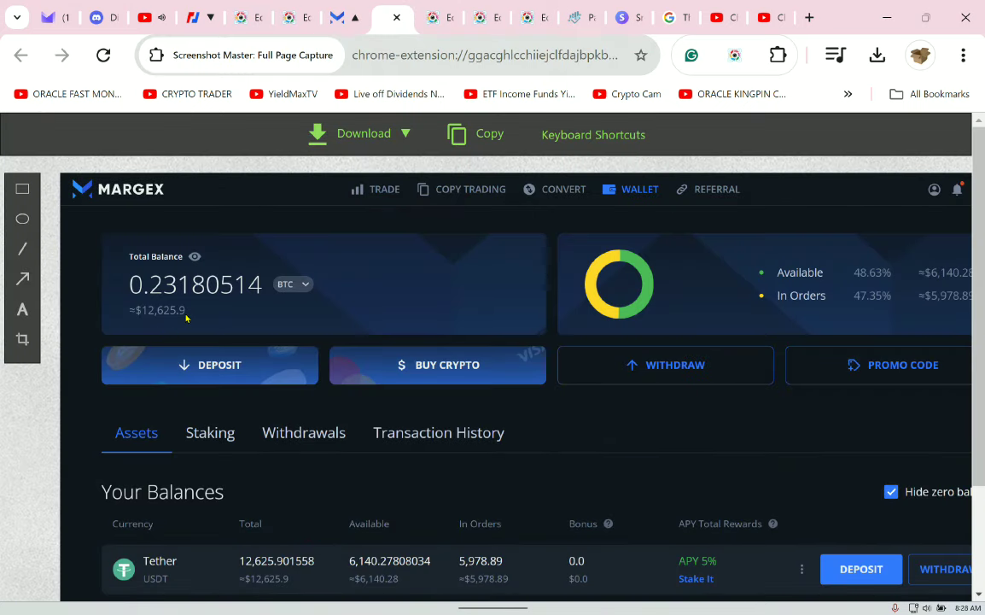
{"action": "left_click", "coordinate": [345, 10]}
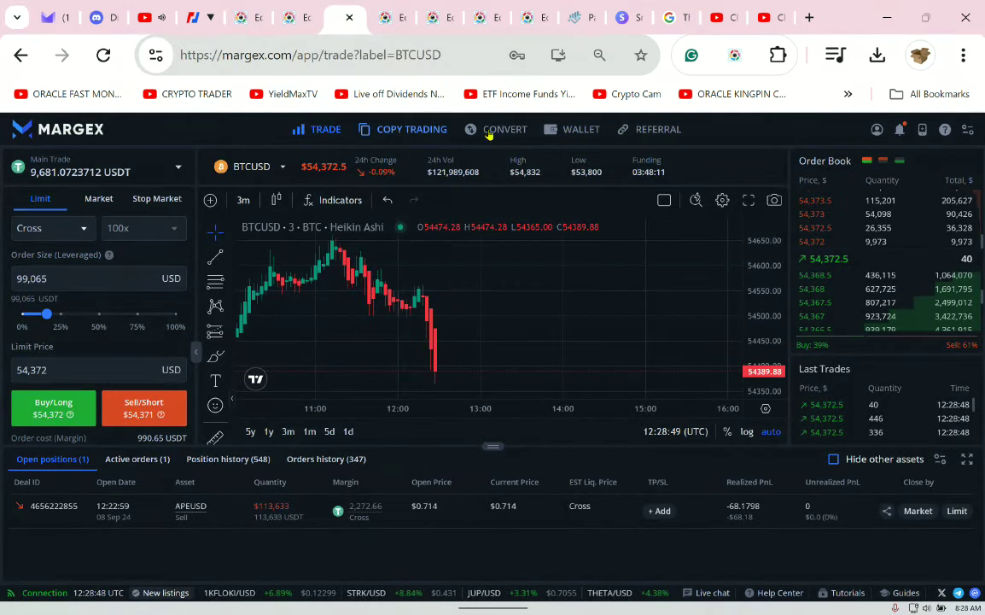
{"action": "left_click", "coordinate": [588, 132]}
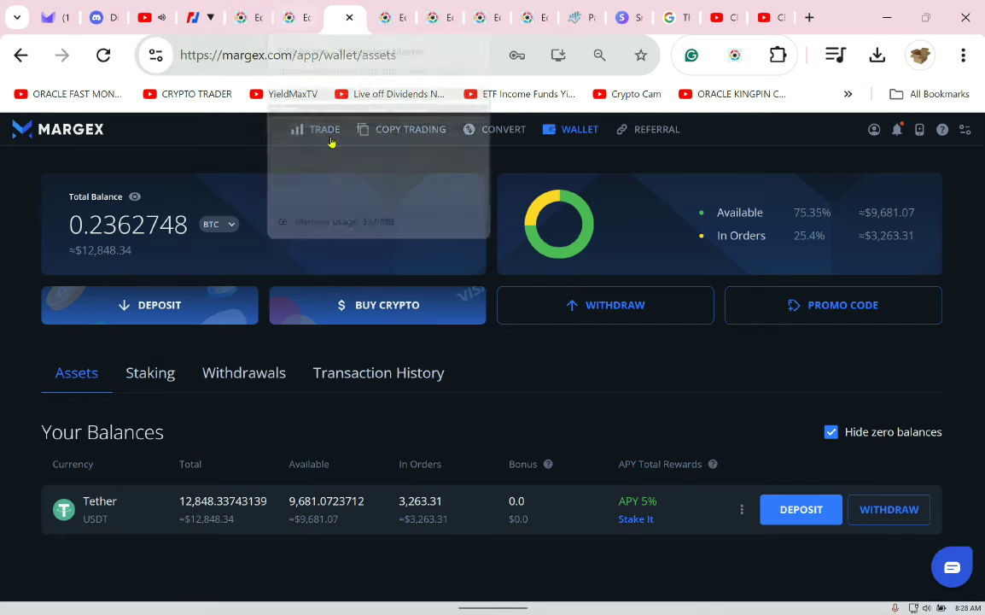
{"action": "left_click", "coordinate": [297, 128]}
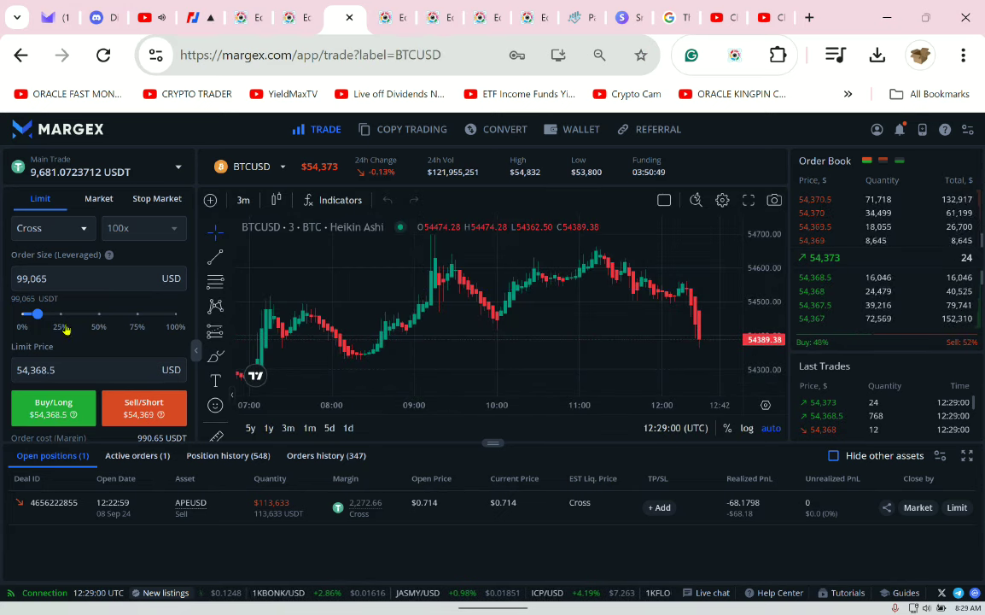
Step: Short BTCUSD in two market sells of 154,897 and 235,830 USD, totalling 390,727
{"action": "left_click", "coordinate": [111, 370]}
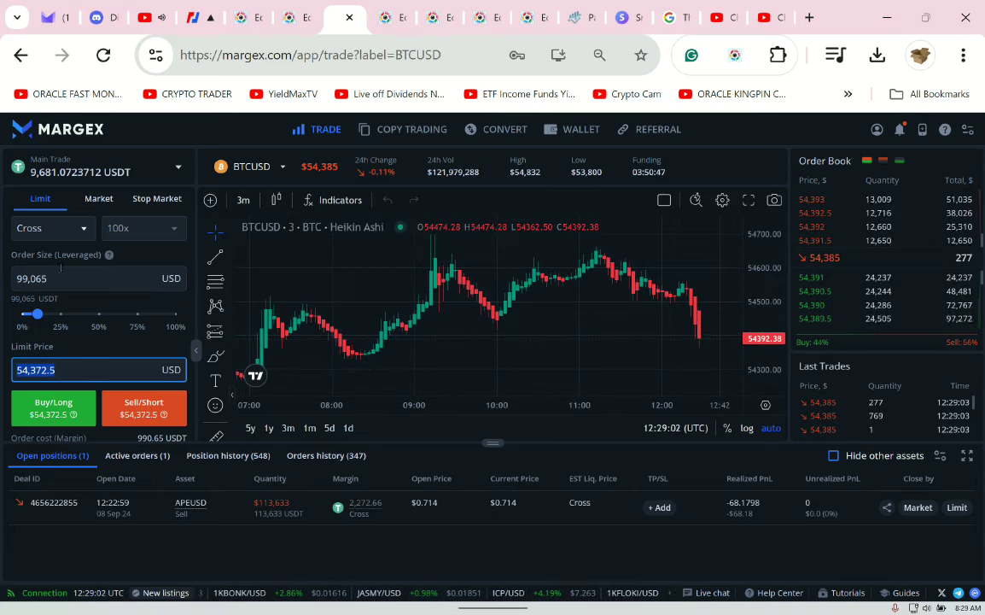
{"action": "left_click_drag", "start_coordinate": [38, 315], "coordinate": [47, 314]}
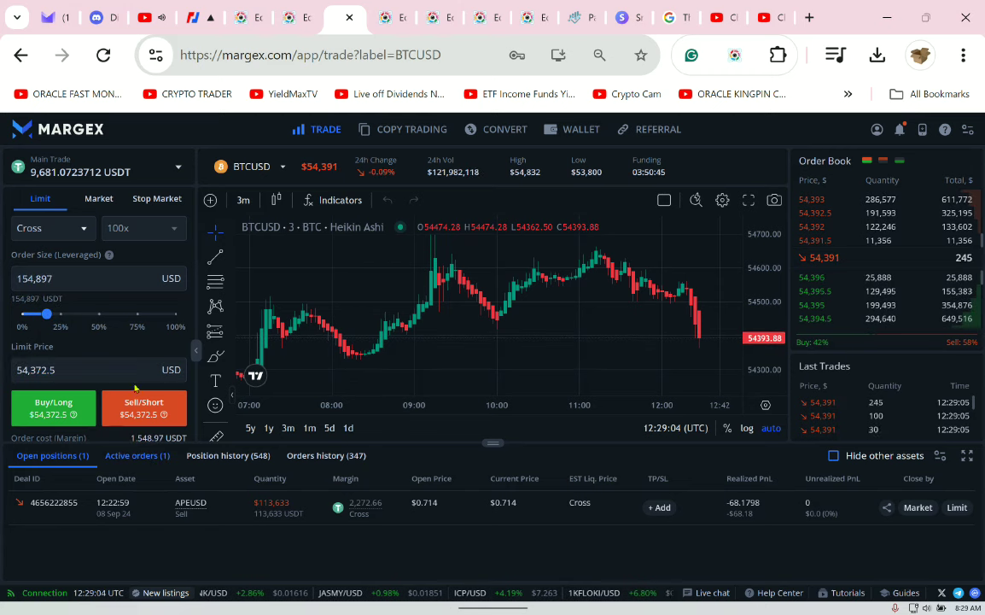
{"action": "left_click", "coordinate": [138, 404]}
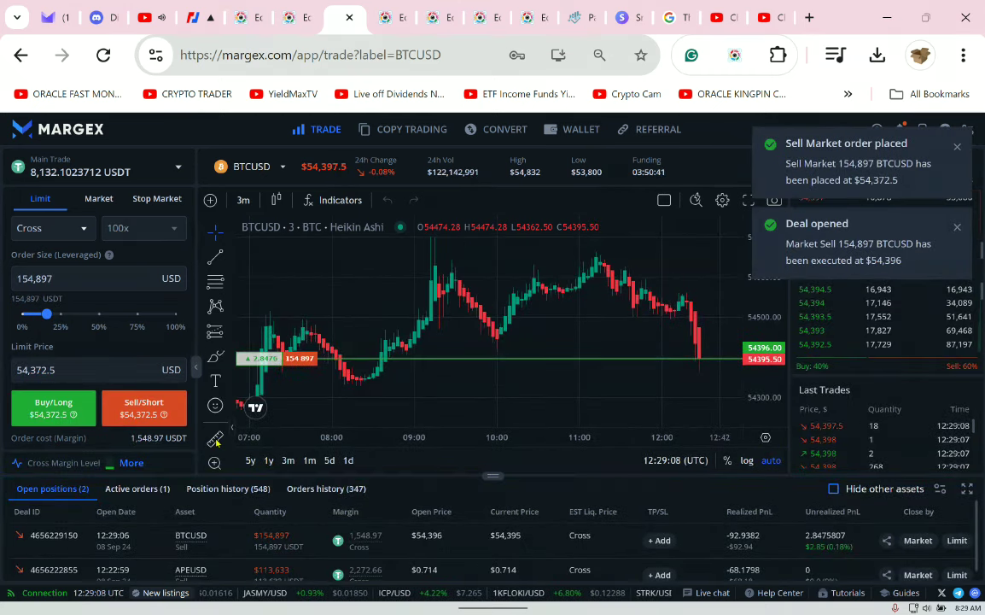
{"action": "left_click_drag", "start_coordinate": [47, 314], "coordinate": [67, 315]}
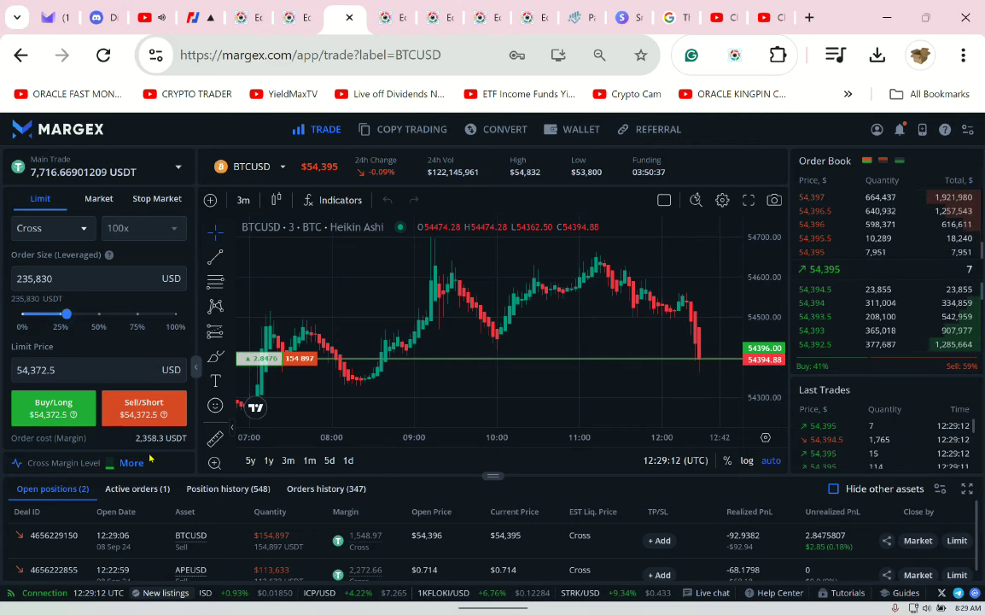
{"action": "left_click", "coordinate": [143, 408]}
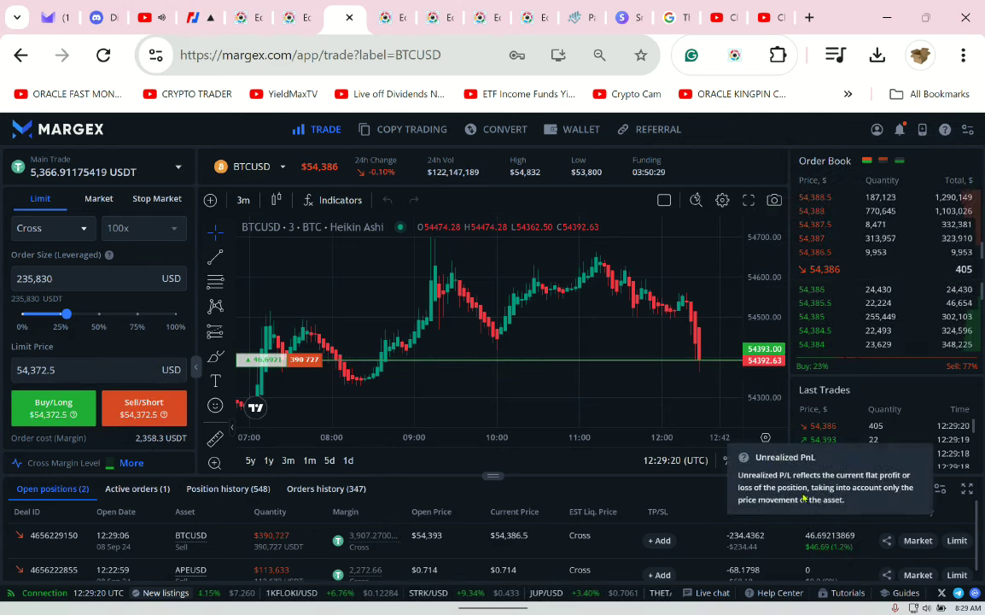
{"action": "left_click_drag", "start_coordinate": [648, 340], "coordinate": [439, 308]}
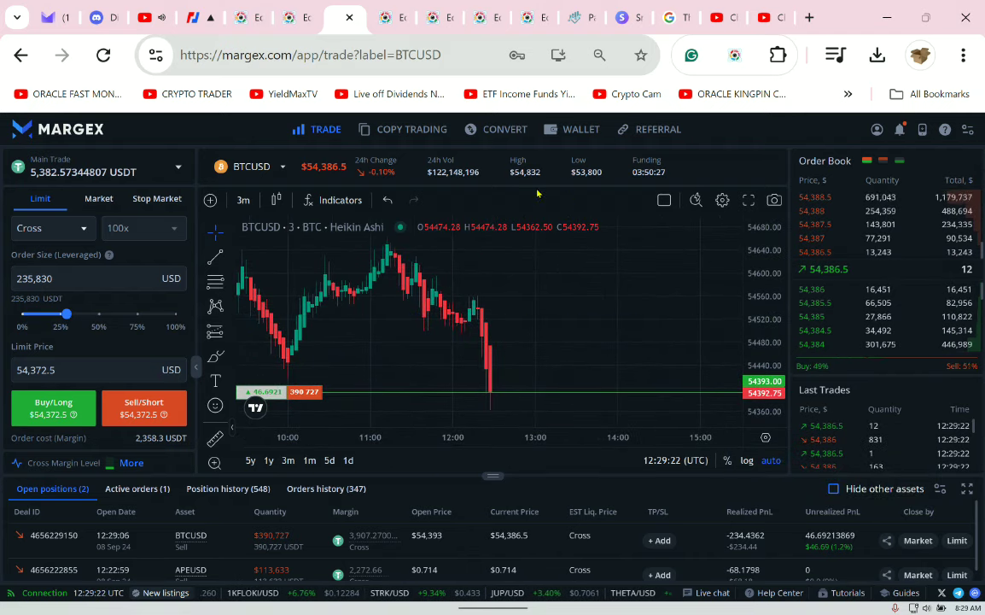
{"action": "left_click", "coordinate": [252, 166]}
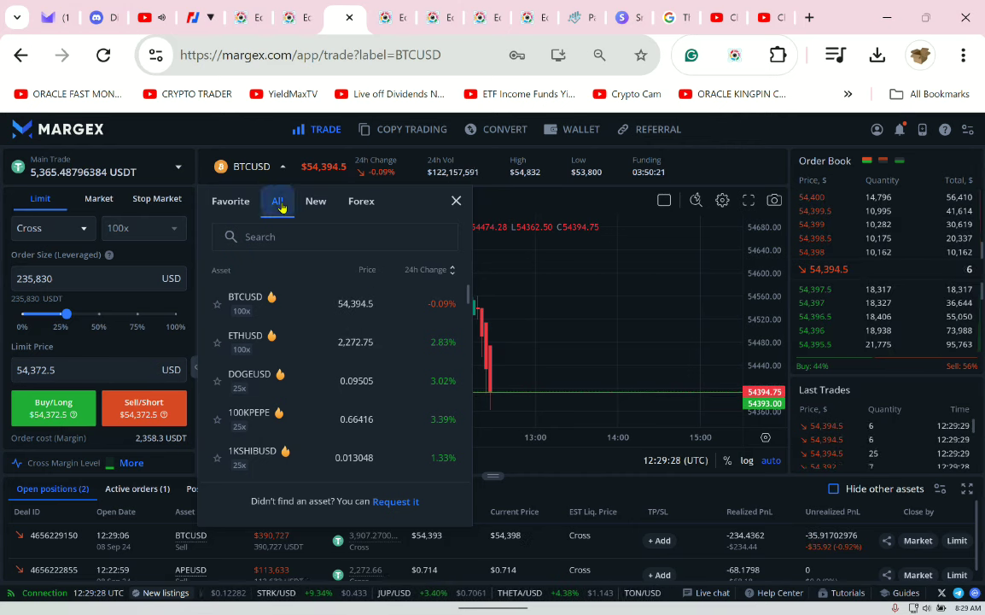
{"action": "left_click", "coordinate": [453, 269]}
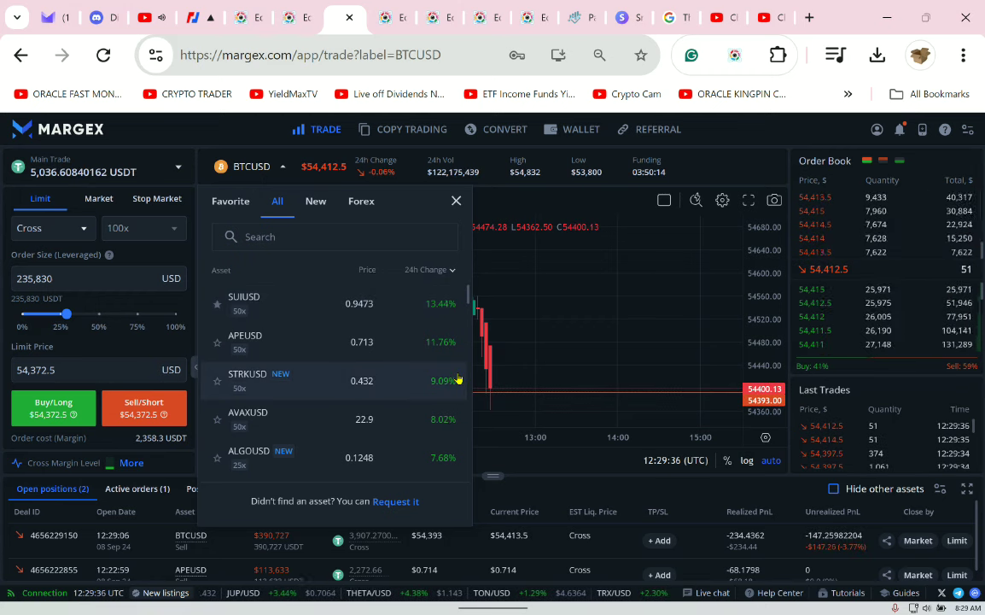
{"action": "left_click", "coordinate": [456, 202]}
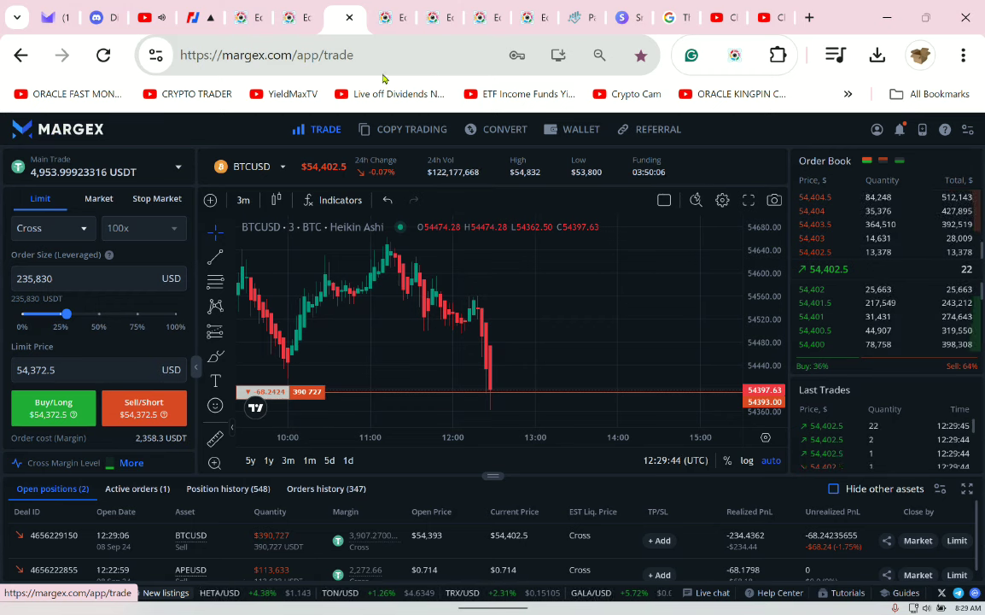
Step: Reload the trading page from the plain margex.com address
{"action": "left_click_drag", "start_coordinate": [378, 53], "coordinate": [303, 54]}
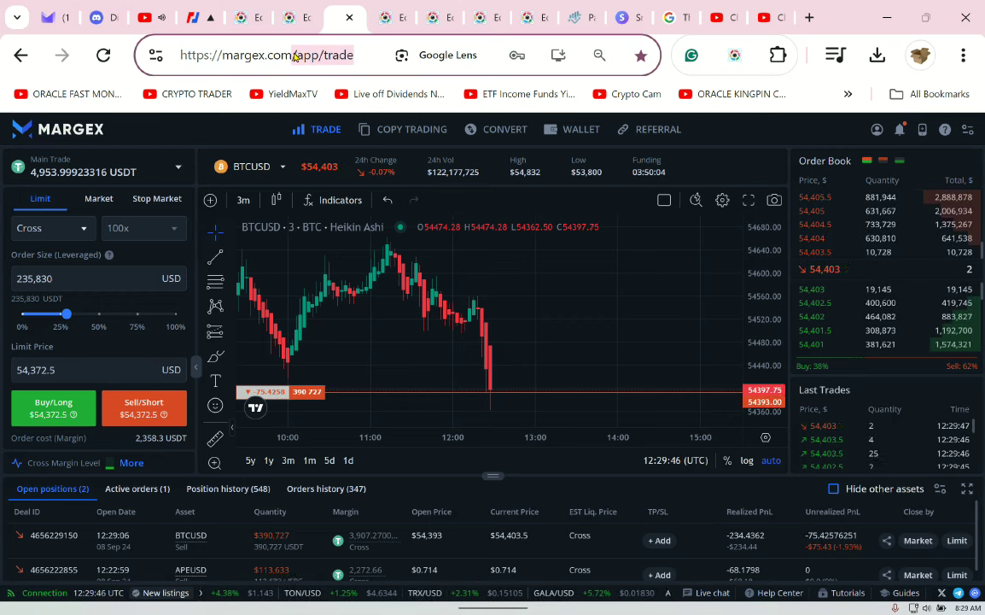
{"action": "key", "text": "BackSpace"}
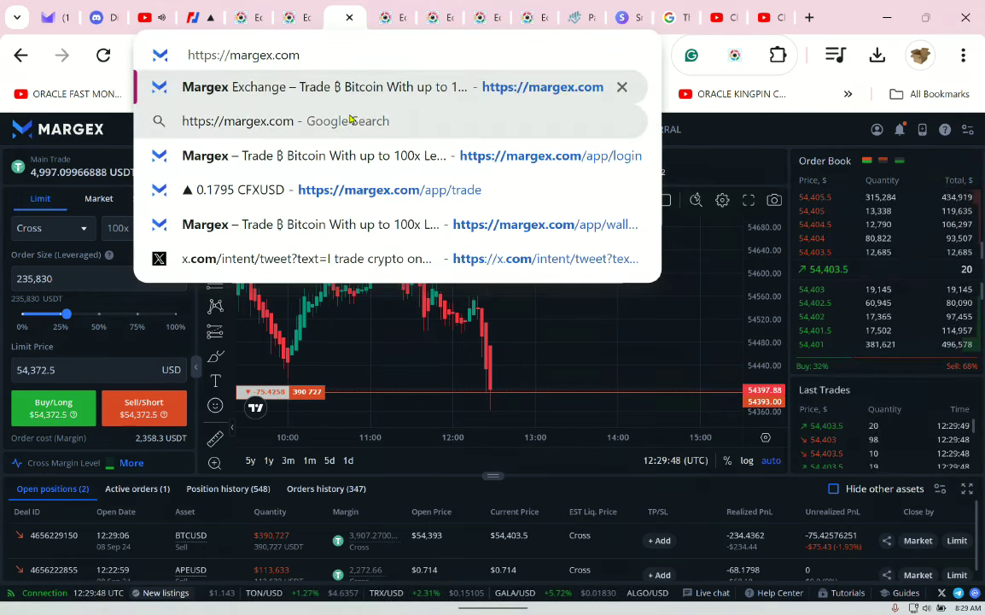
{"action": "key", "text": "Return"}
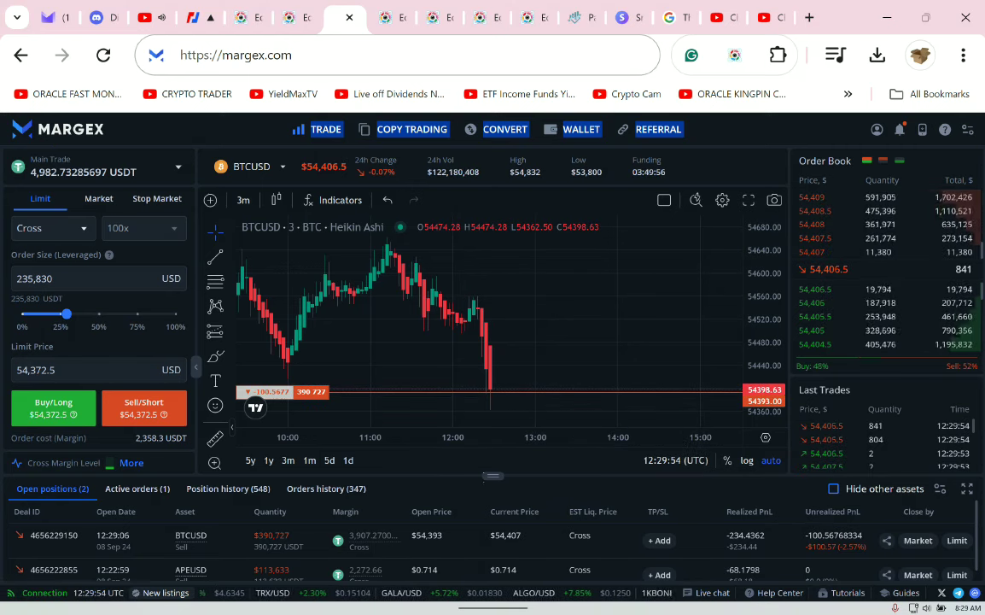
Step: Resize the chart and positions panels and show the cross margin level details
{"action": "left_click_drag", "start_coordinate": [162, 474], "coordinate": [162, 510]}
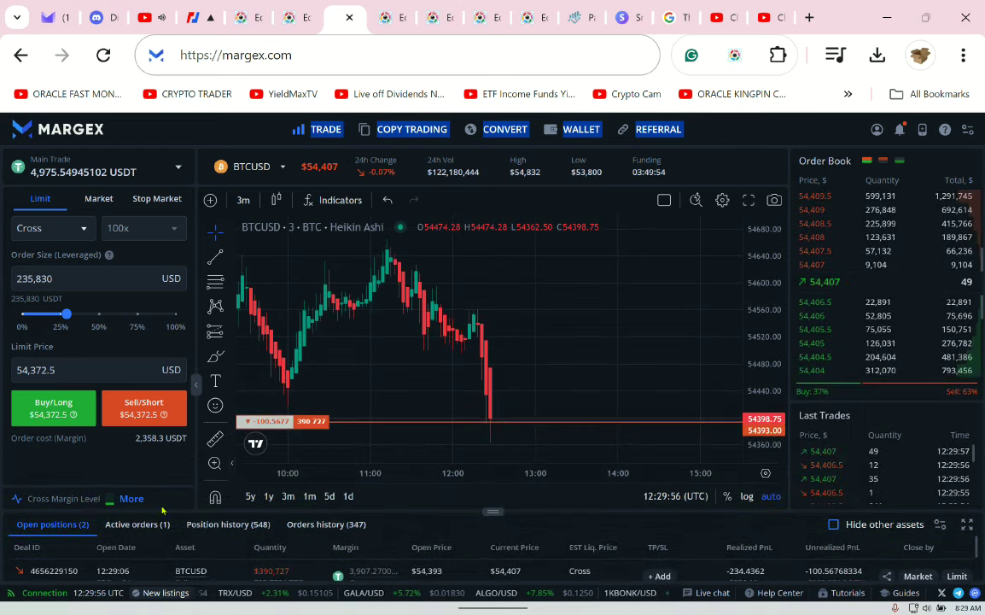
{"action": "left_click", "coordinate": [126, 500]}
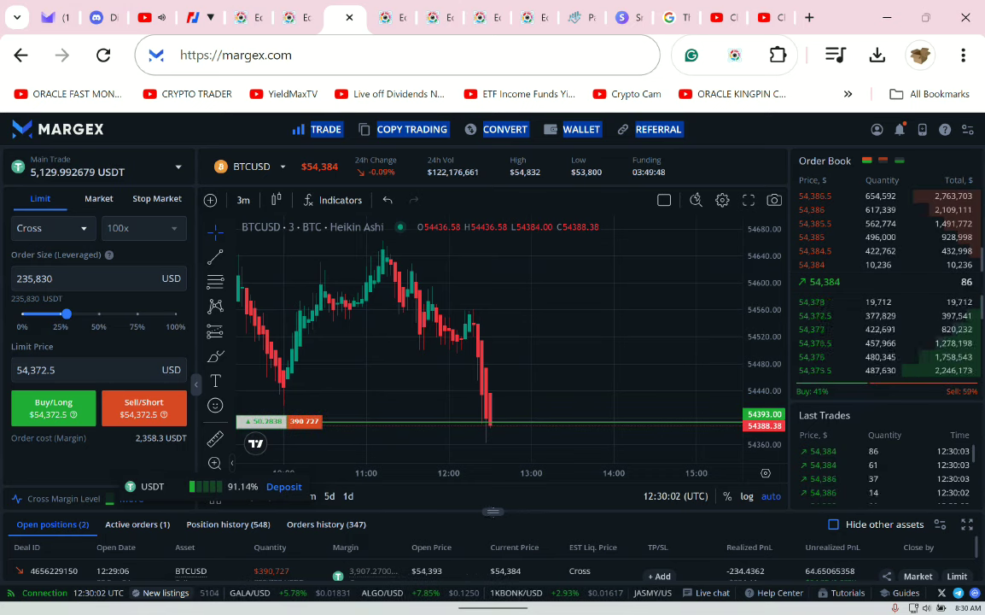
{"action": "left_click_drag", "start_coordinate": [492, 511], "coordinate": [493, 475]}
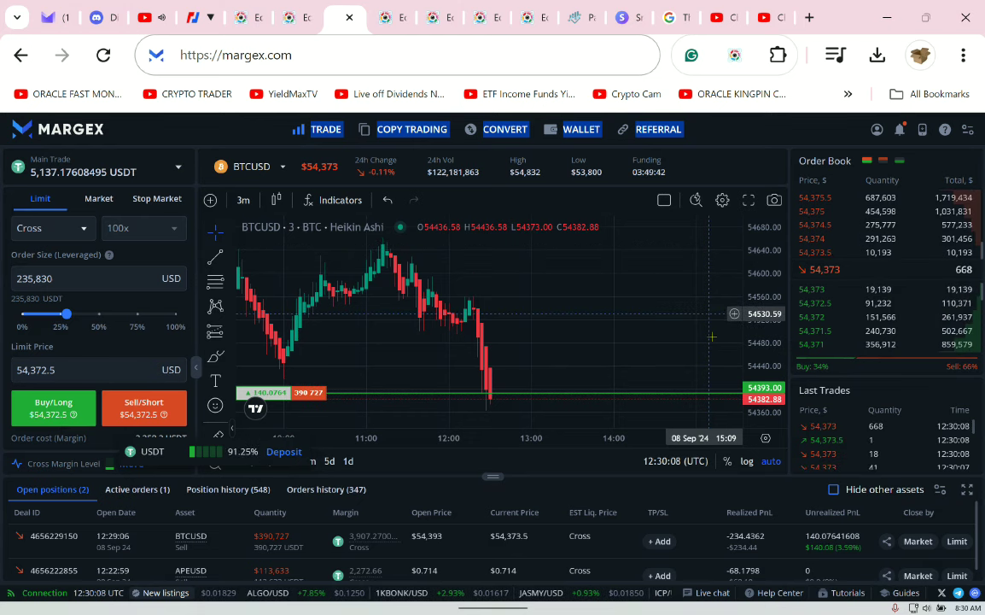
Step: Switch the Margex market from BTCUSD to SUIUSD in the asset list
{"action": "left_click", "coordinate": [256, 167]}
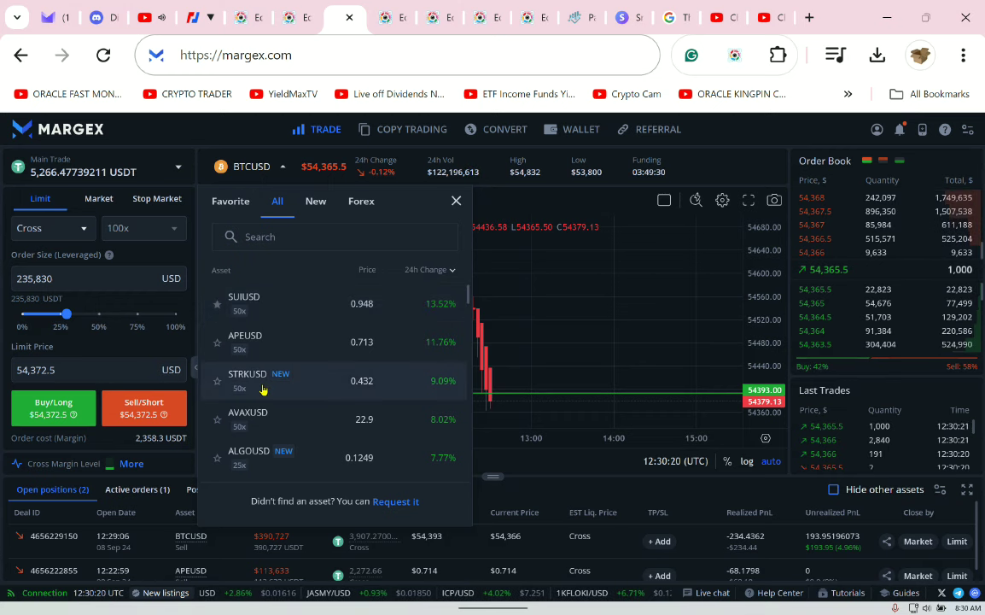
{"action": "left_click", "coordinate": [301, 309]}
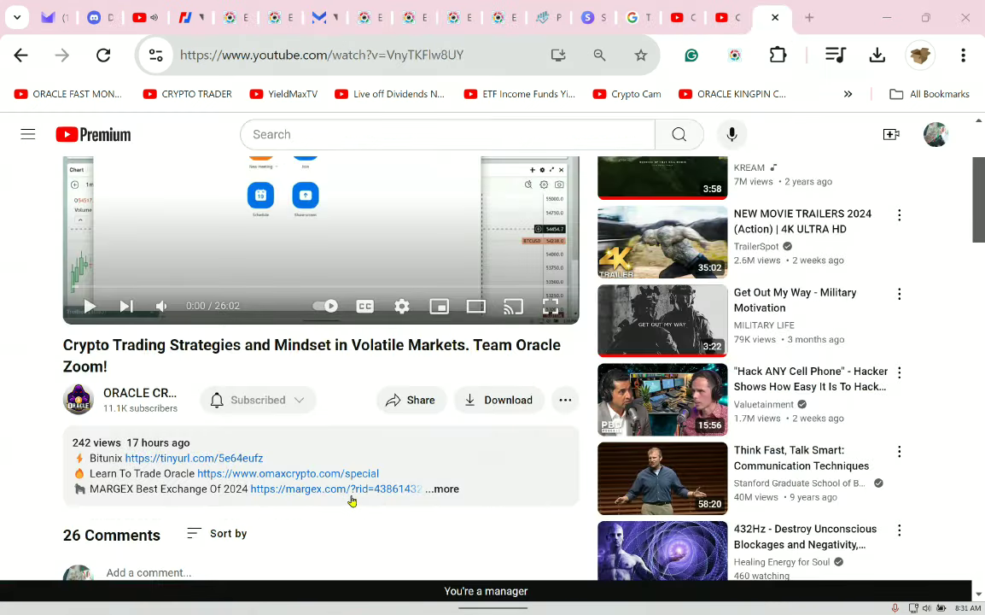
Step: Expand the YouTube pinned comment, select the Margex referral link line, and return to Margex with Ctrl+7
{"action": "scroll", "coordinate": [350, 500], "scroll_direction": "down", "scroll_amount": 2}
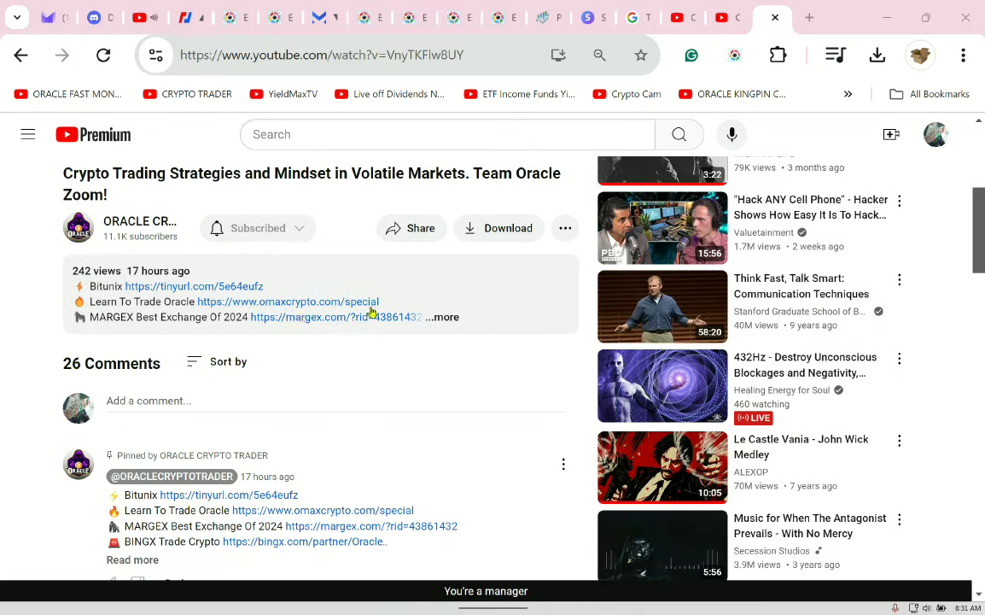
{"action": "scroll", "coordinate": [265, 519], "scroll_direction": "down", "scroll_amount": 1}
{"action": "left_click", "coordinate": [137, 474]}
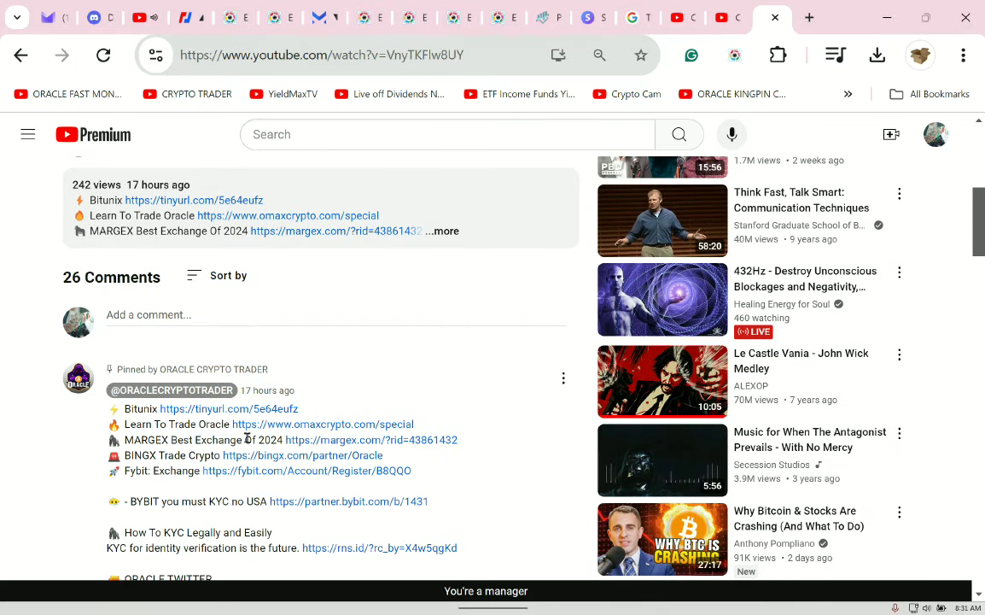
{"action": "left_click_drag", "start_coordinate": [470, 444], "coordinate": [127, 440]}
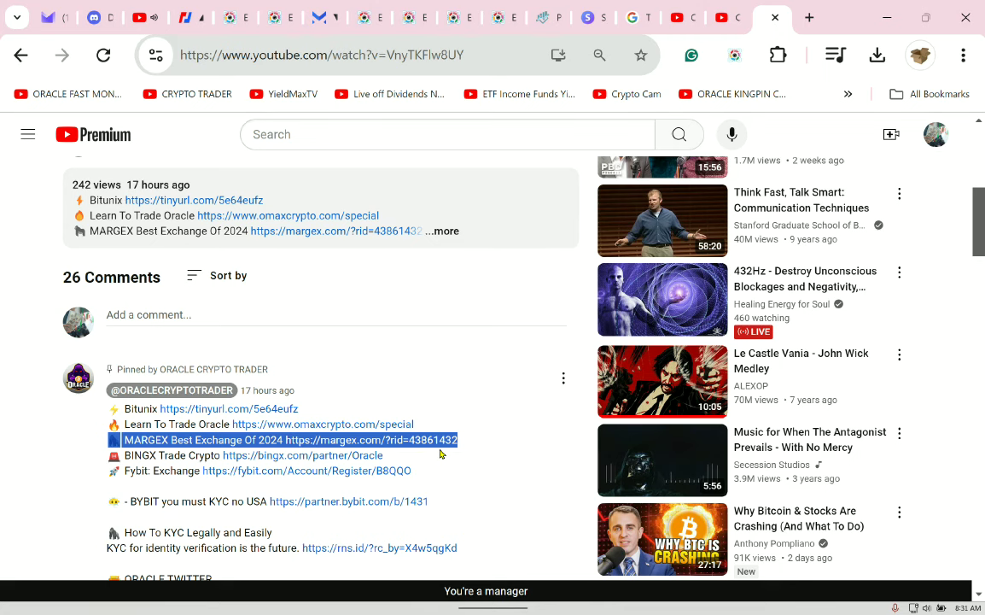
{"action": "key", "text": "ctrl+7"}
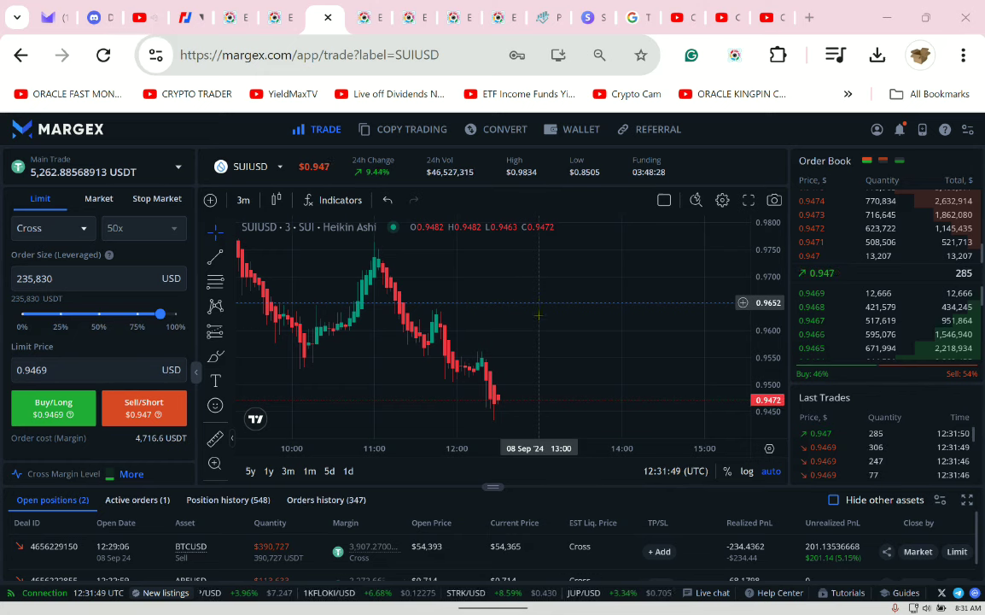
Step: Pan the SUIUSD chart left to leave empty space after the latest candles
{"action": "left_click_drag", "start_coordinate": [539, 302], "coordinate": [438, 273]}
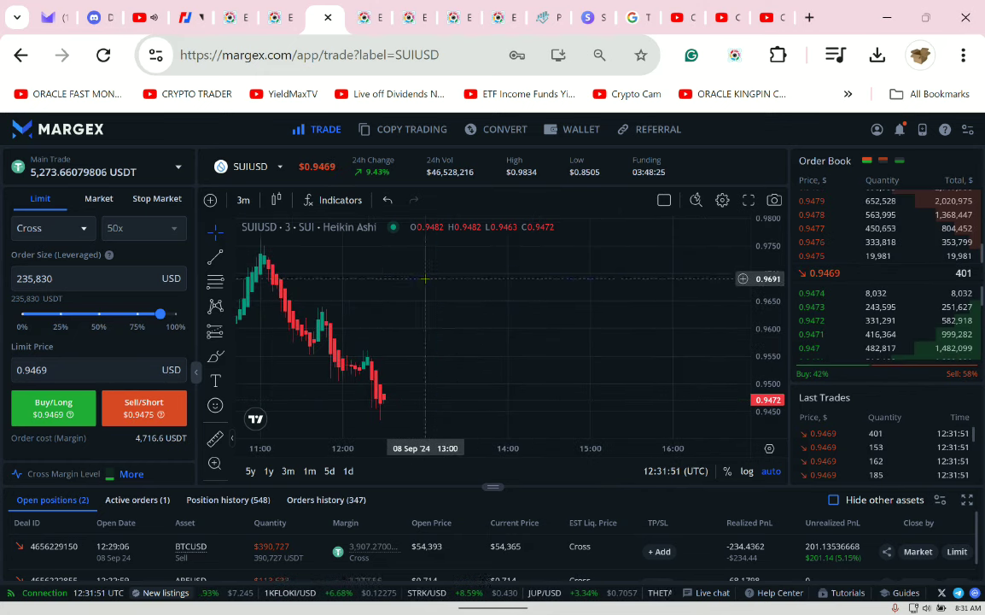